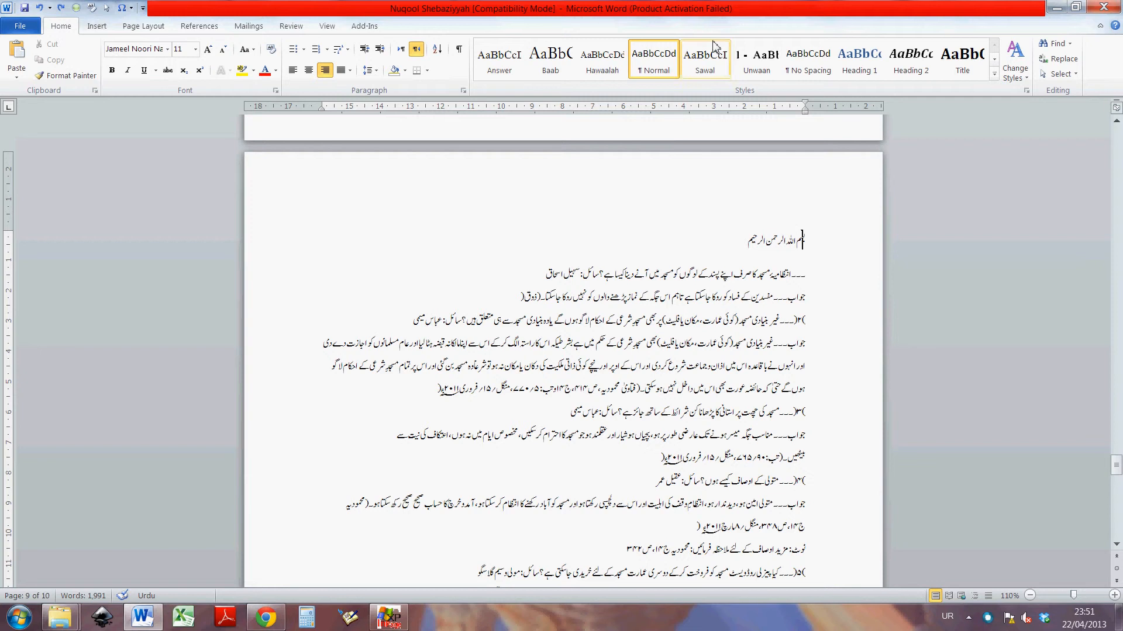
Look through the Quick Styles gallery, the table of contents and the formatted chapter pages of the document
{"action": "left_click", "coordinate": [994, 74]}
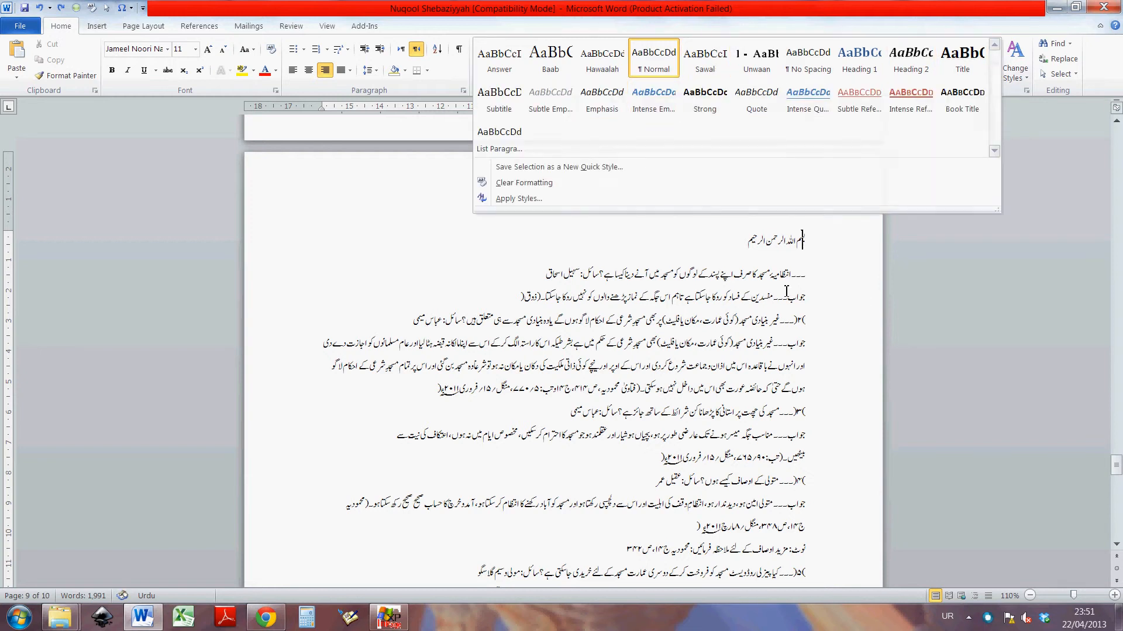
{"action": "scroll", "coordinate": [797, 228], "scroll_direction": "up", "scroll_amount": 10}
{"action": "scroll", "coordinate": [797, 232], "scroll_direction": "up", "scroll_amount": 12}
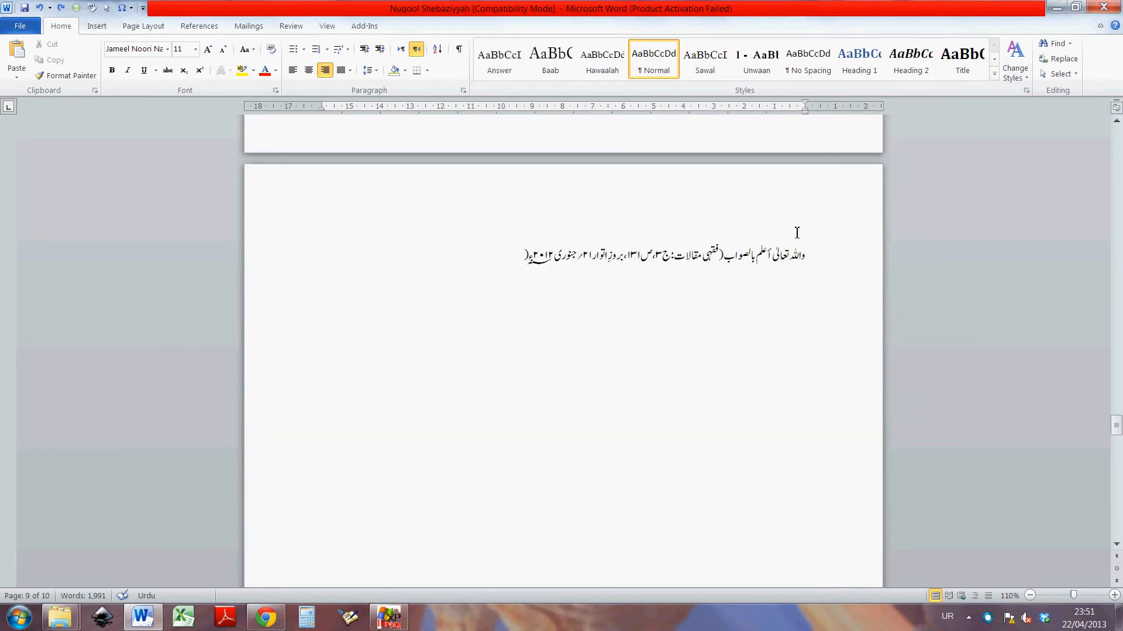
{"action": "scroll", "coordinate": [797, 232], "scroll_direction": "up", "scroll_amount": 2}
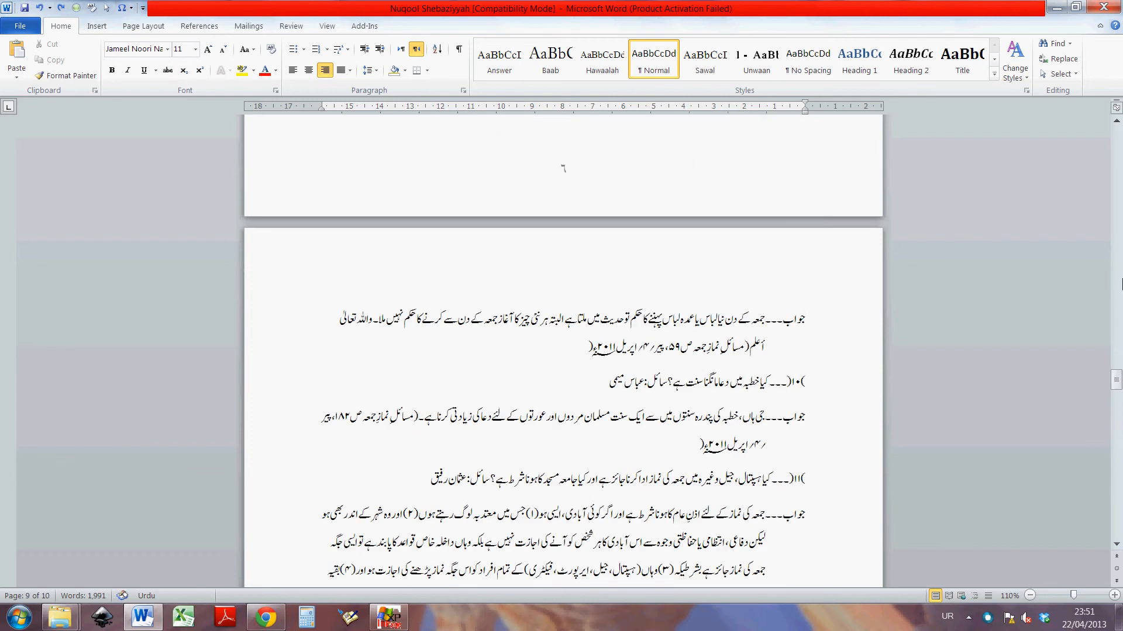
{"action": "left_click_drag", "start_coordinate": [1116, 383], "coordinate": [1104, 148]}
{"action": "scroll", "coordinate": [785, 287], "scroll_direction": "down", "scroll_amount": 7}
{"action": "scroll", "coordinate": [785, 287], "scroll_direction": "down", "scroll_amount": 5}
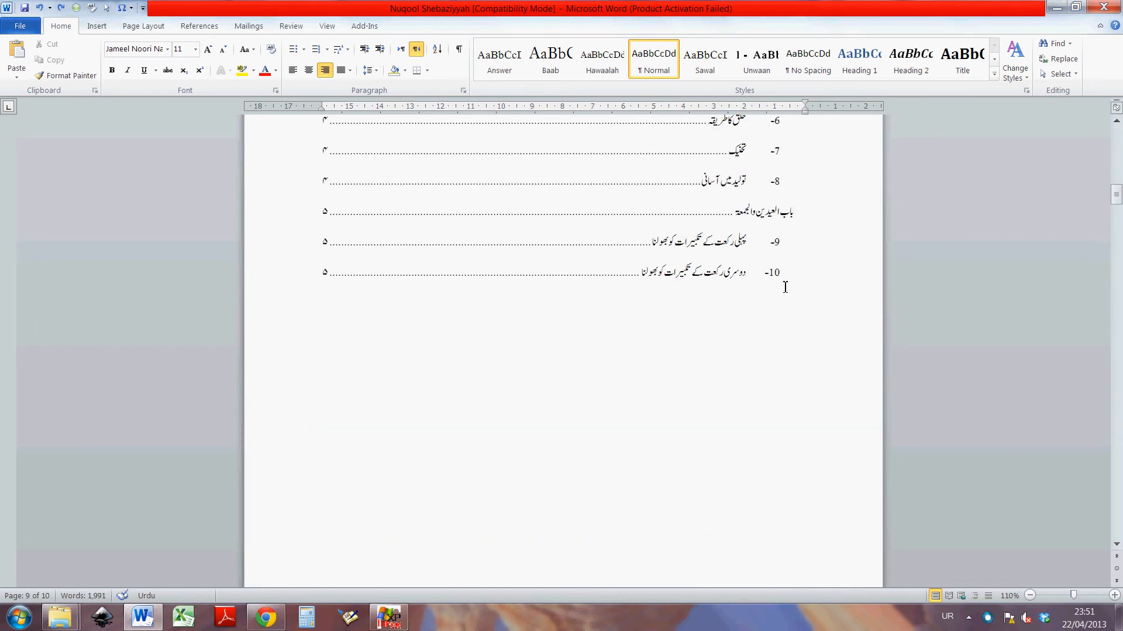
{"action": "scroll", "coordinate": [785, 287], "scroll_direction": "up", "scroll_amount": 7}
{"action": "scroll", "coordinate": [785, 286], "scroll_direction": "down", "scroll_amount": 5}
{"action": "scroll", "coordinate": [786, 287], "scroll_direction": "down", "scroll_amount": 12}
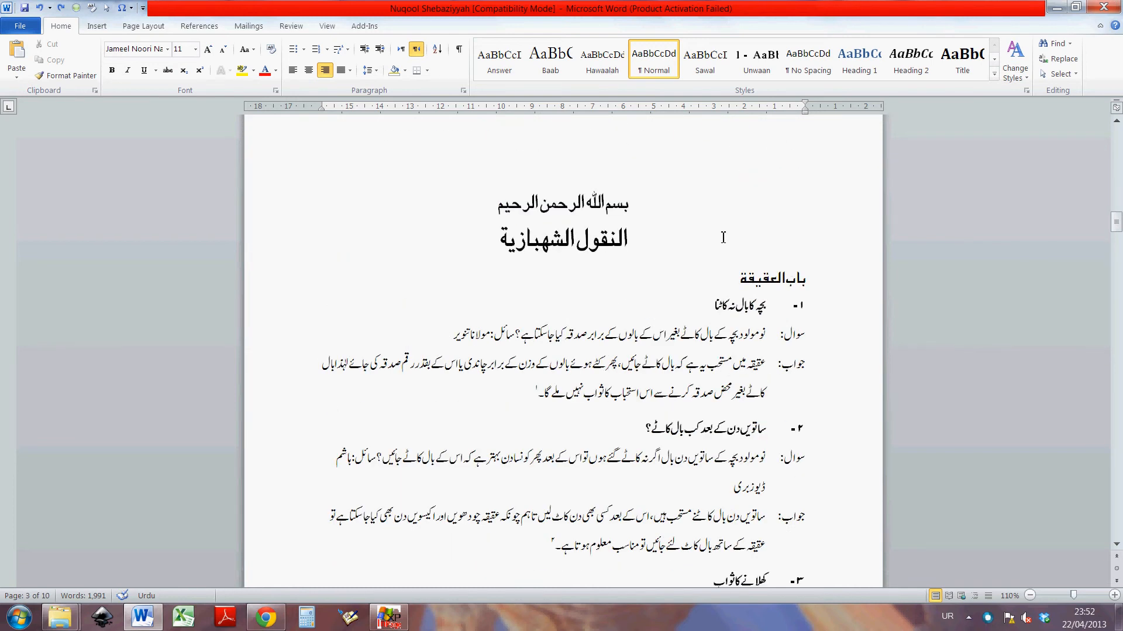
{"action": "scroll", "coordinate": [729, 266], "scroll_direction": "down", "scroll_amount": 5}
{"action": "scroll", "coordinate": [741, 299], "scroll_direction": "down", "scroll_amount": 20}
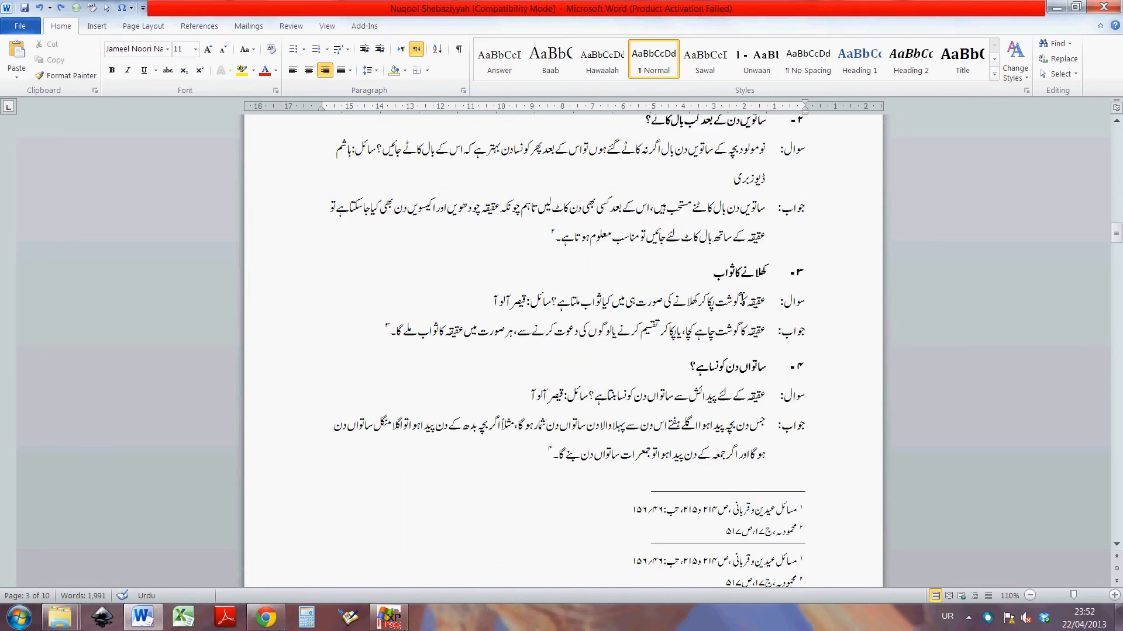
{"action": "scroll", "coordinate": [742, 299], "scroll_direction": "up", "scroll_amount": 20}
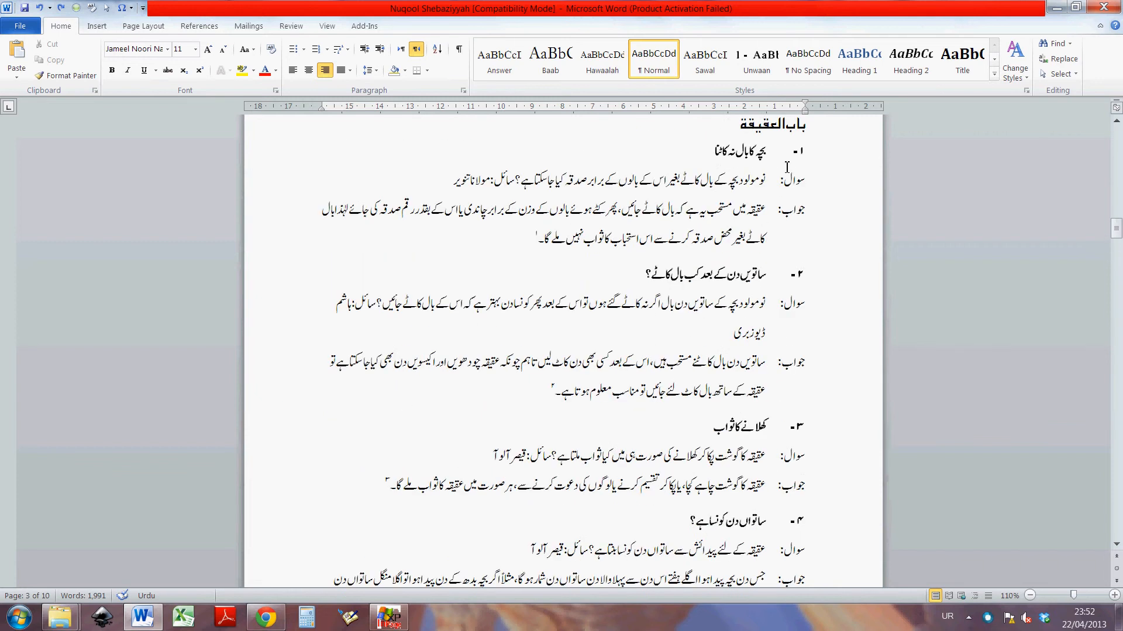
{"action": "scroll", "coordinate": [787, 167], "scroll_direction": "up", "scroll_amount": 2}
{"action": "scroll", "coordinate": [746, 177], "scroll_direction": "down", "scroll_amount": 2}
Check the styles applied to the باب العقيقة chapter heading, the first numbered title and its answer paragraph
{"action": "left_click", "coordinate": [800, 130]}
{"action": "left_click", "coordinate": [771, 130]}
{"action": "left_click", "coordinate": [740, 131]}
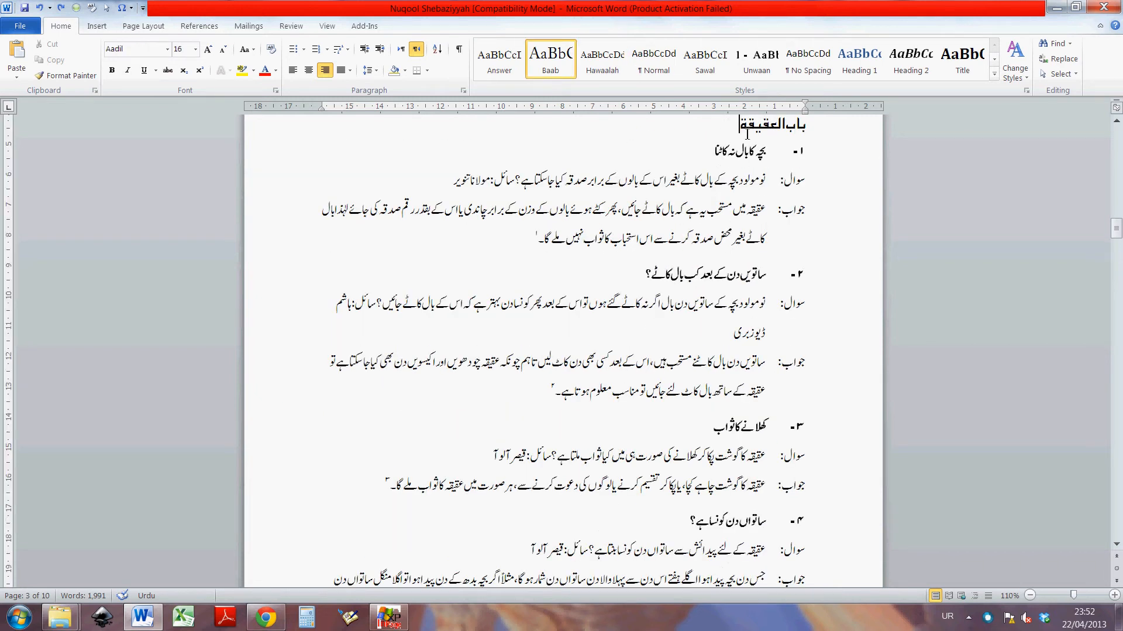
{"action": "left_click", "coordinate": [739, 161]}
{"action": "left_click", "coordinate": [761, 153]}
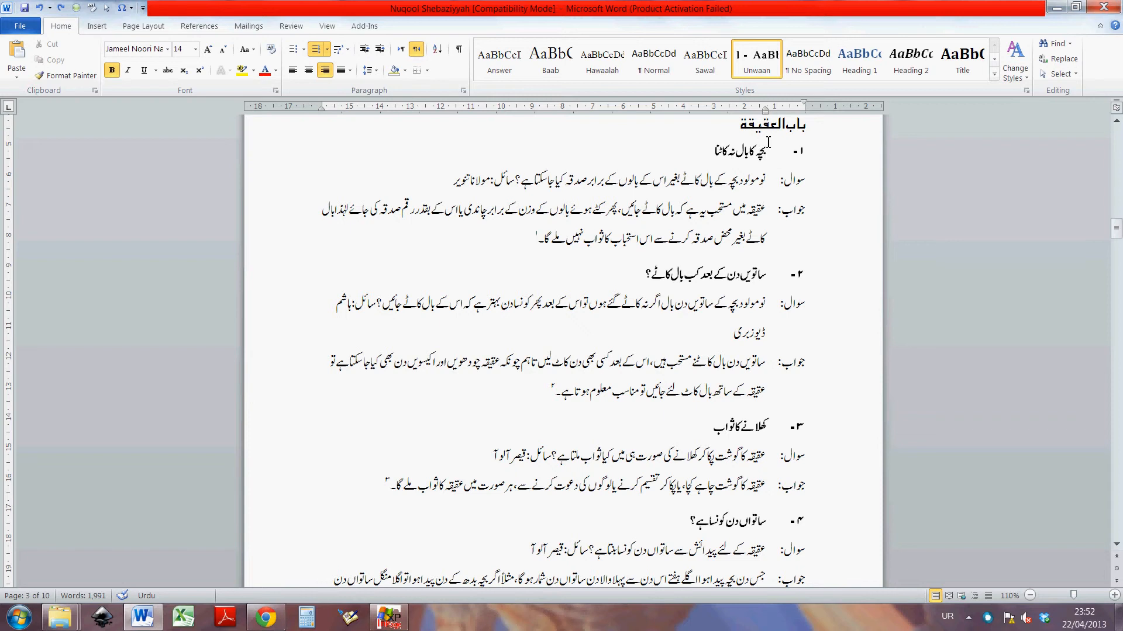
{"action": "left_click", "coordinate": [767, 127]}
{"action": "left_click", "coordinate": [744, 150]}
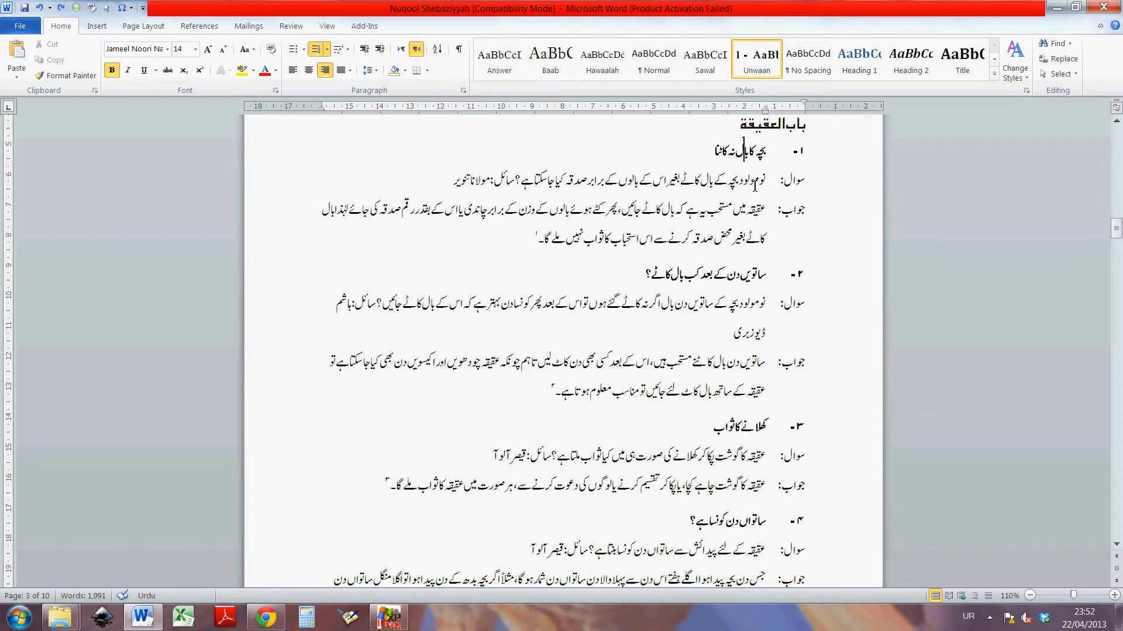
{"action": "left_click", "coordinate": [757, 212]}
Inspect the font and style of the باب العيدين والجمعة chapter heading and the numbered title beneath it
{"action": "scroll", "coordinate": [759, 280], "scroll_direction": "down", "scroll_amount": 6}
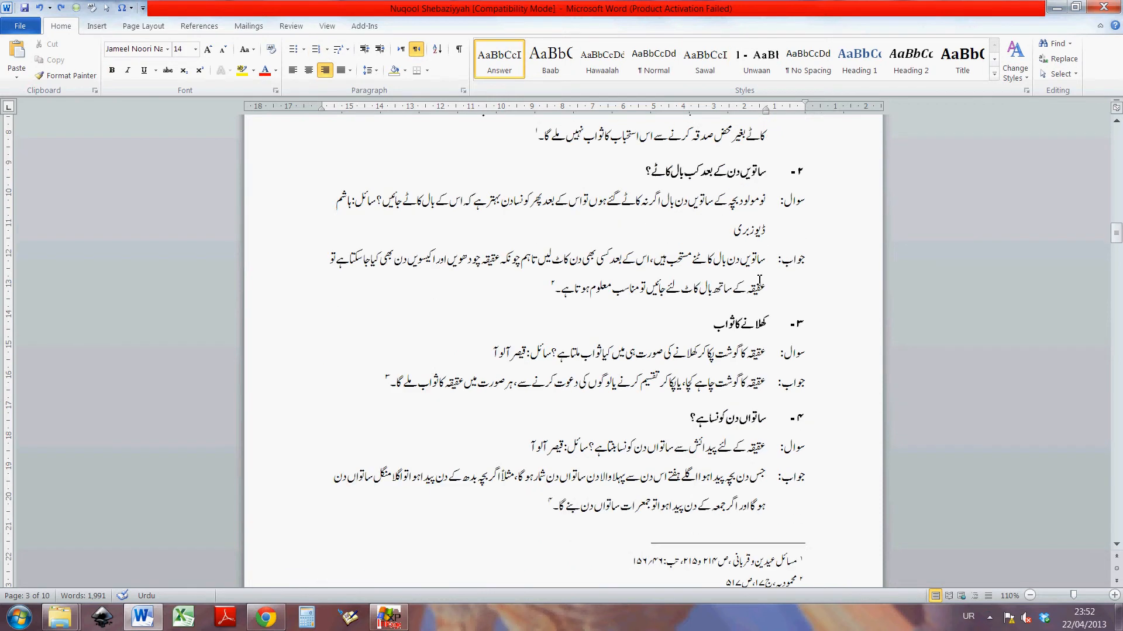
{"action": "scroll", "coordinate": [758, 278], "scroll_direction": "down", "scroll_amount": 15}
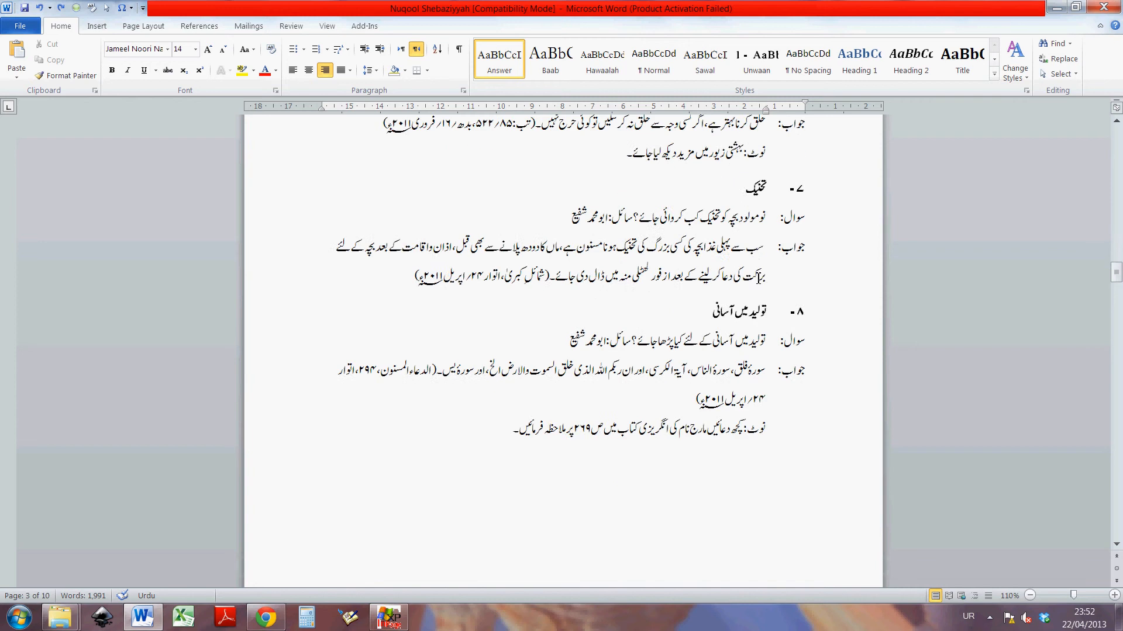
{"action": "scroll", "coordinate": [758, 278], "scroll_direction": "down", "scroll_amount": 5}
{"action": "scroll", "coordinate": [756, 276], "scroll_direction": "down", "scroll_amount": 3}
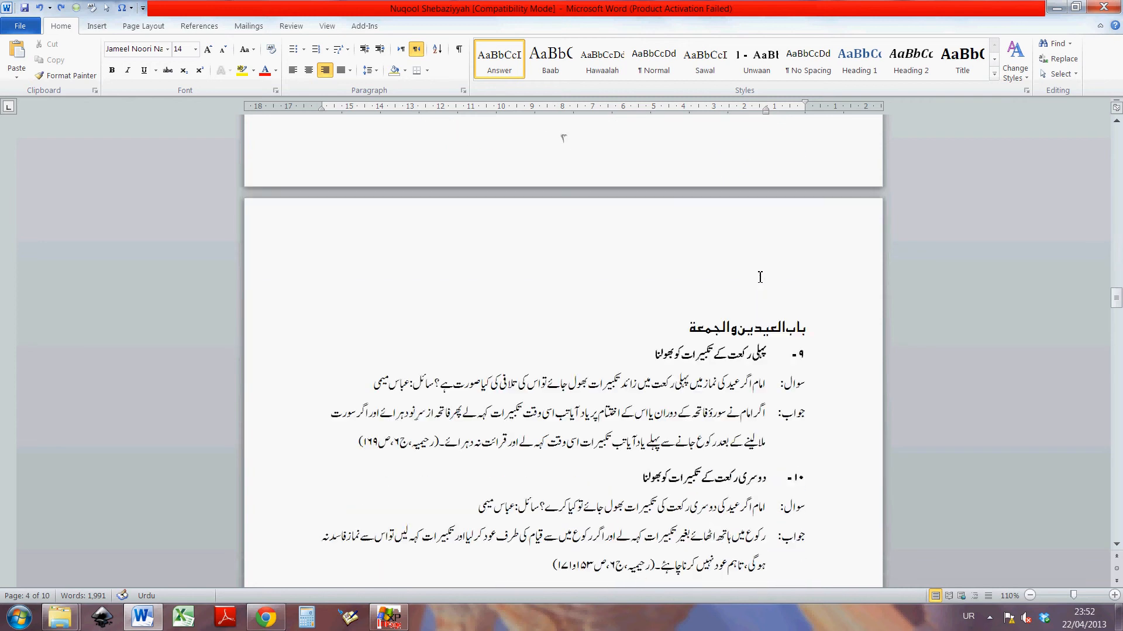
{"action": "left_click", "coordinate": [761, 285]}
{"action": "left_click_drag", "start_coordinate": [681, 284], "coordinate": [810, 284]}
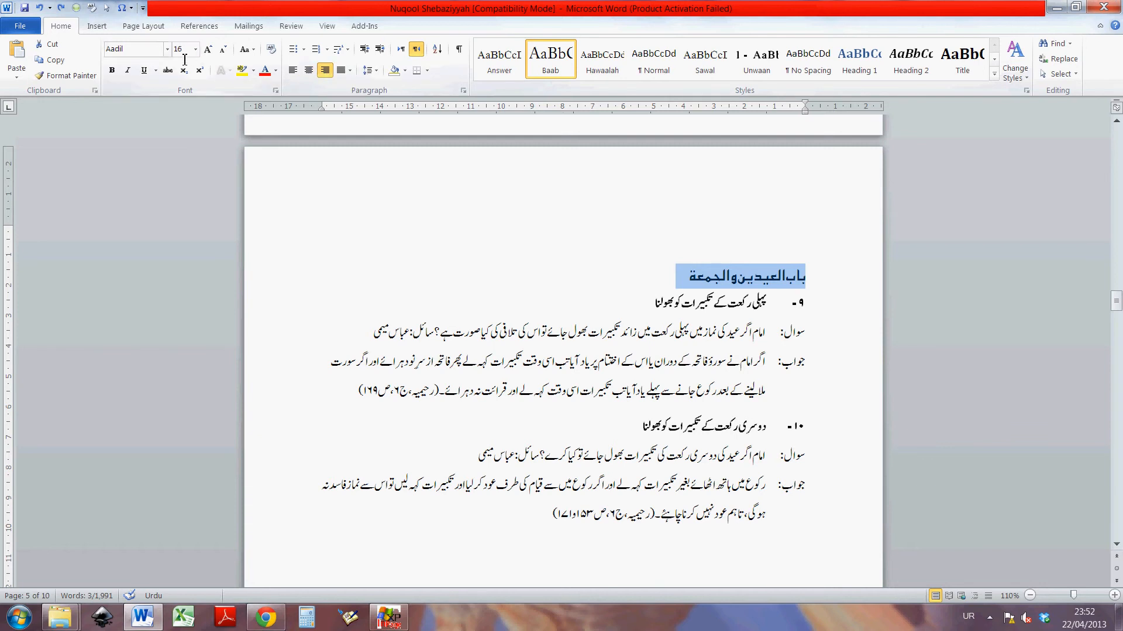
{"action": "left_click", "coordinate": [745, 279]}
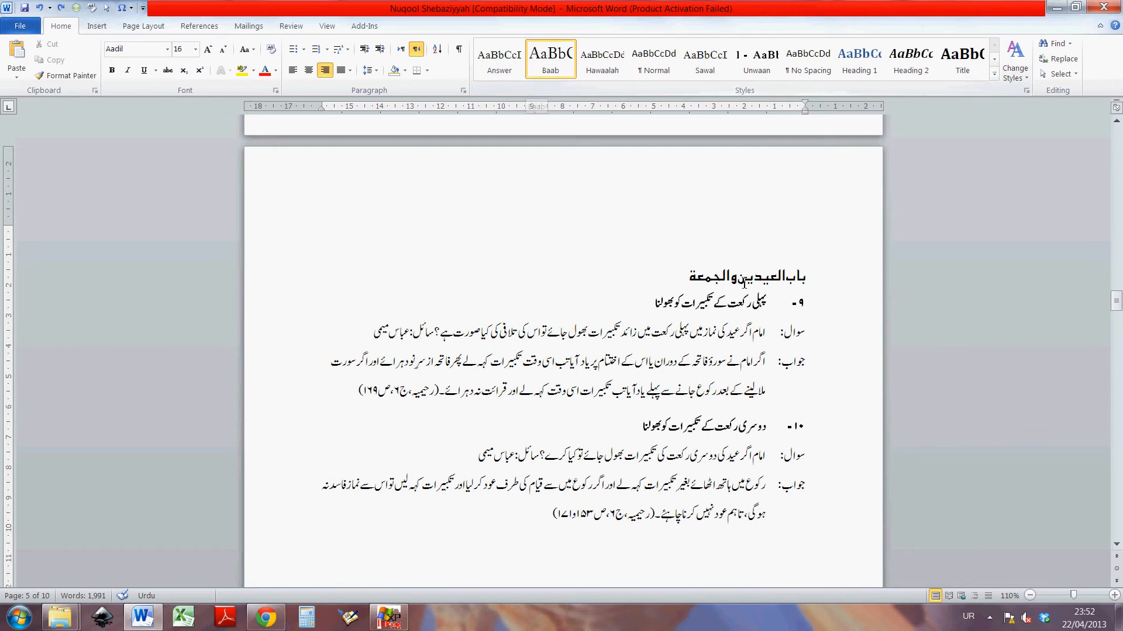
{"action": "left_click", "coordinate": [747, 305]}
{"action": "left_click", "coordinate": [748, 301]}
{"action": "left_click", "coordinate": [729, 276]}
Enlarge the باب العيدين والجمعة chapter heading to 17 pt, then reduce it back to 16 pt
{"action": "left_click_drag", "start_coordinate": [805, 274], "coordinate": [683, 277]}
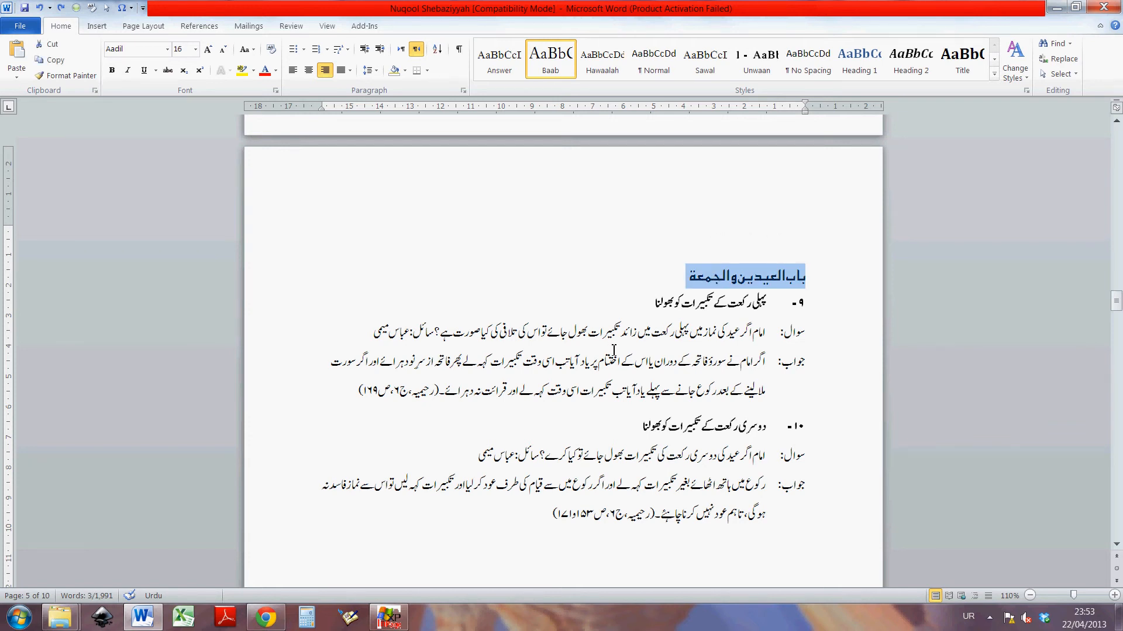
{"action": "key", "text": "ctrl+shift+period"}
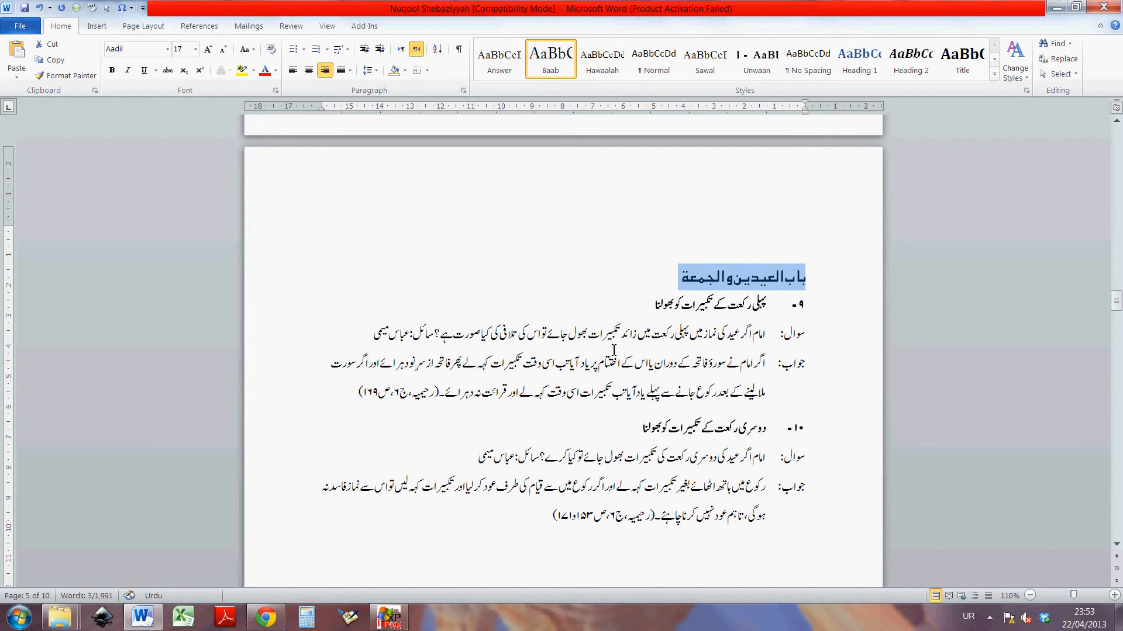
{"action": "key", "text": "ctrl+bracketleft"}
{"action": "key", "text": "ctrl+bracketleft"}
Compare the styles of the first numbered title, its question and the chapter heading on this page
{"action": "left_click", "coordinate": [759, 302]}
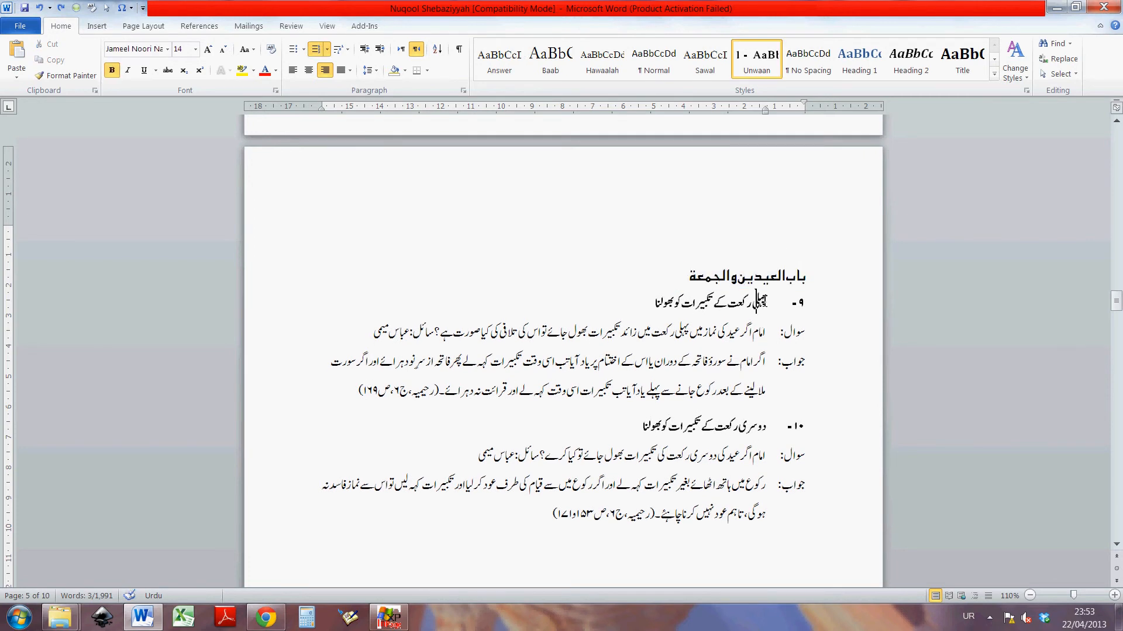
{"action": "left_click", "coordinate": [770, 286]}
{"action": "left_click", "coordinate": [755, 332]}
{"action": "left_click", "coordinate": [765, 283]}
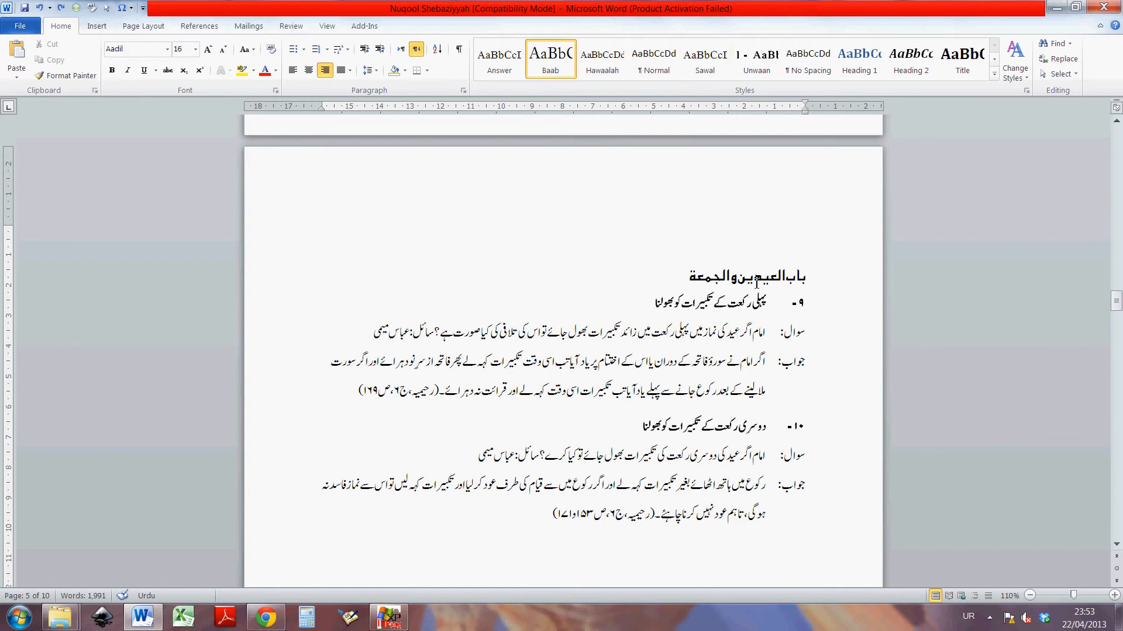
Enlarge the chapter heading to 18 pt, view the option to update the Baab style to match it, and revert the size
{"action": "left_click_drag", "start_coordinate": [681, 278], "coordinate": [821, 284]}
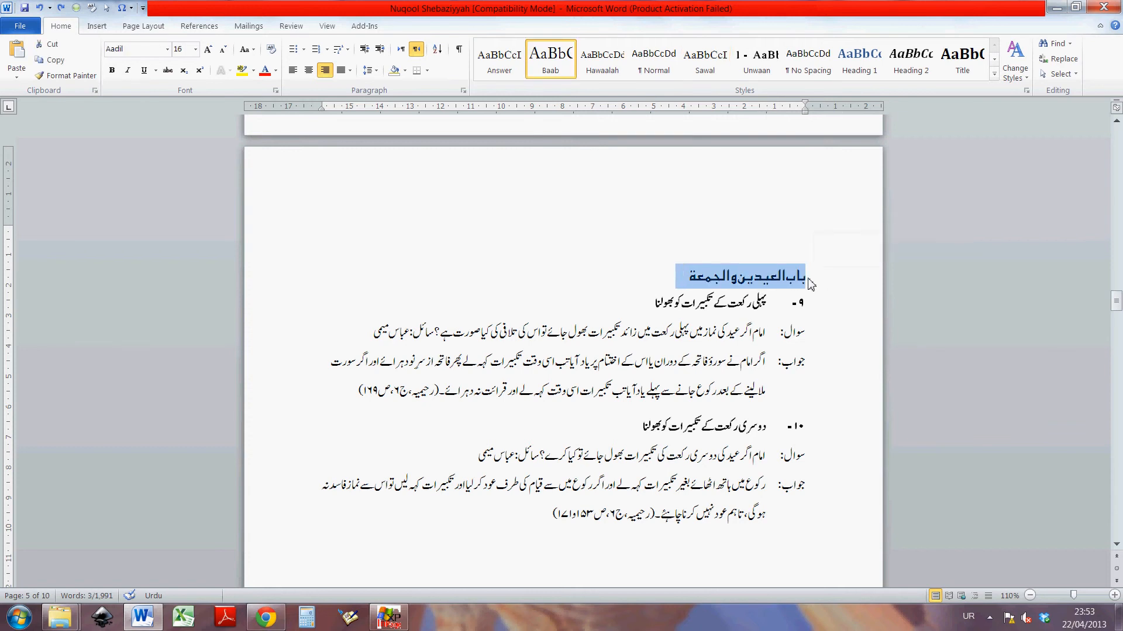
{"action": "key", "text": "ctrl+shift+period"}
{"action": "right_click", "coordinate": [729, 279]}
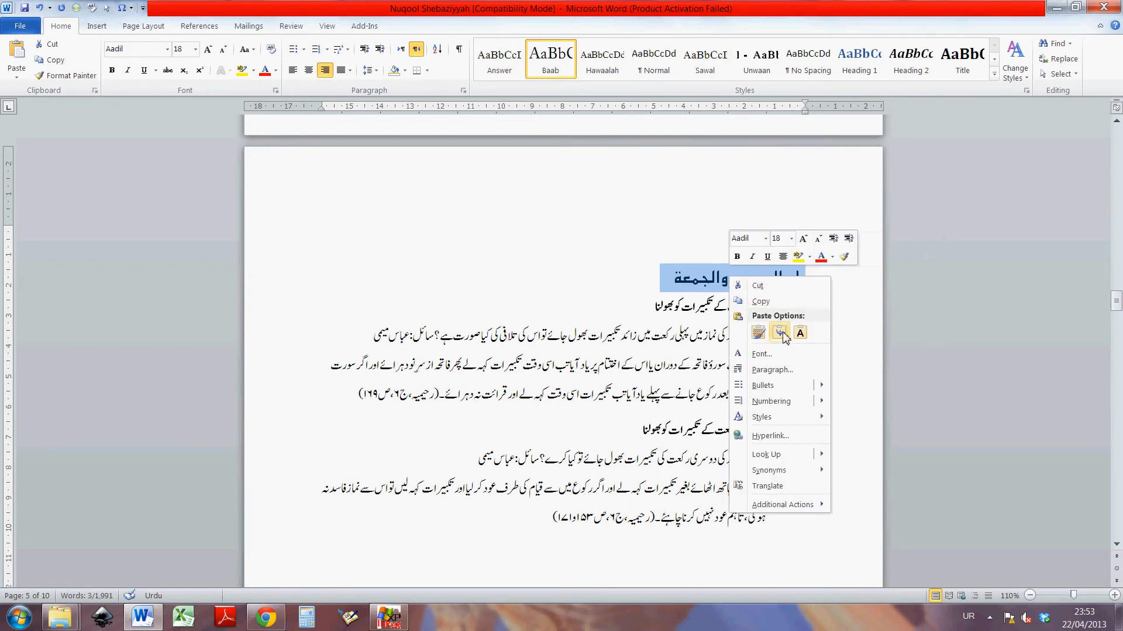
{"action": "mouse_move", "coordinate": [793, 418]}
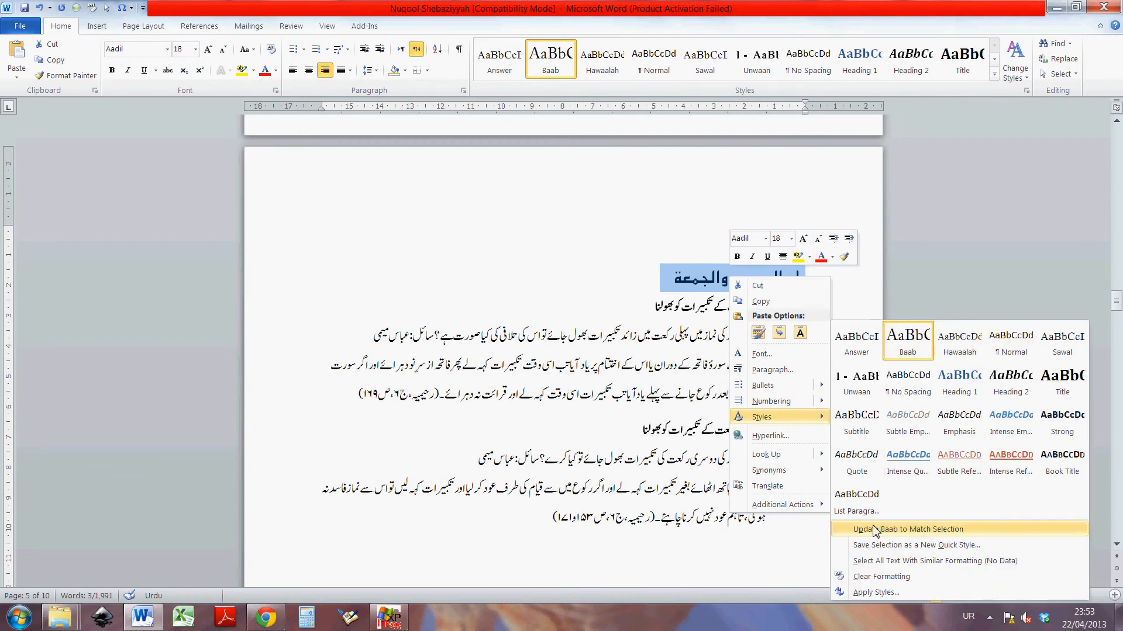
{"action": "left_click", "coordinate": [714, 317]}
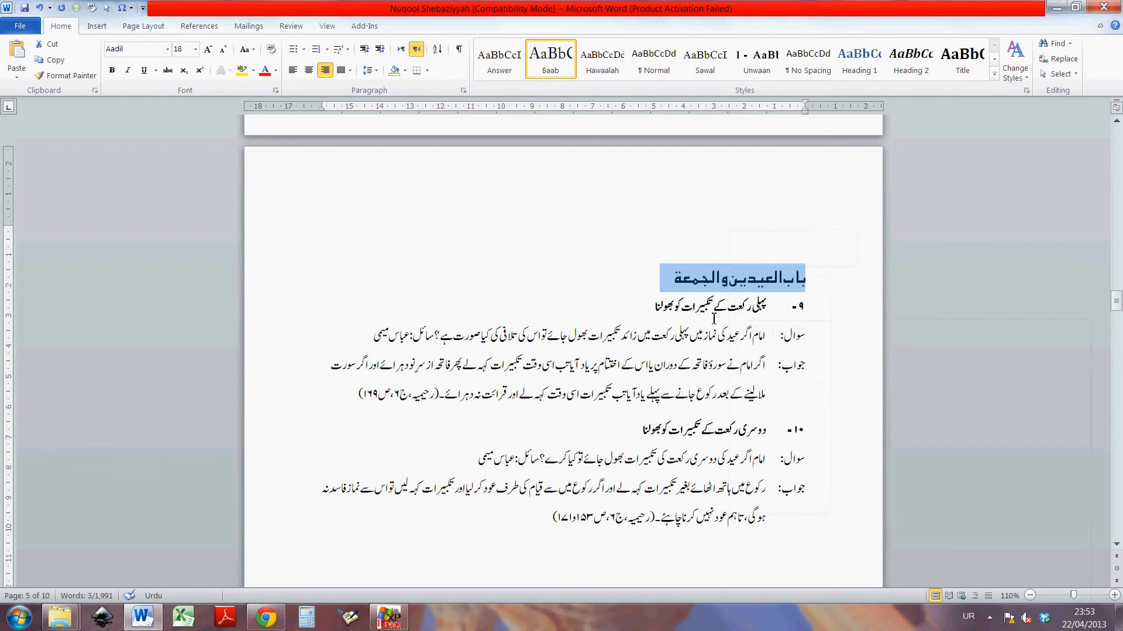
{"action": "left_click", "coordinate": [762, 331]}
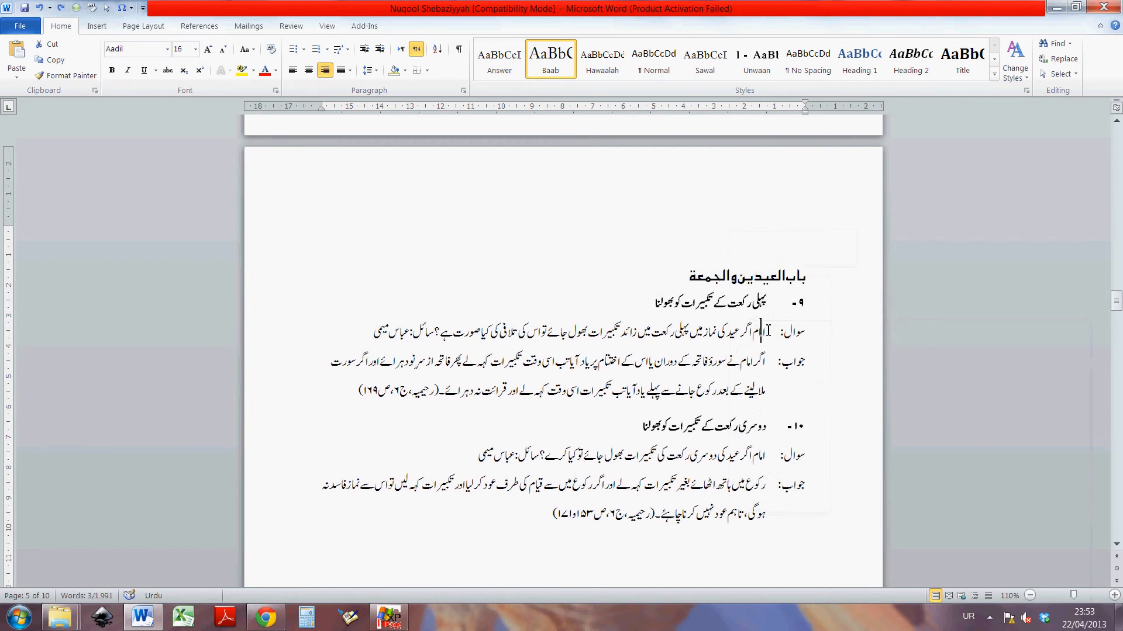
Select the باب العيدين والجمعة heading and review its Baab style and font settings
{"action": "scroll", "coordinate": [737, 392], "scroll_direction": "down", "scroll_amount": 1}
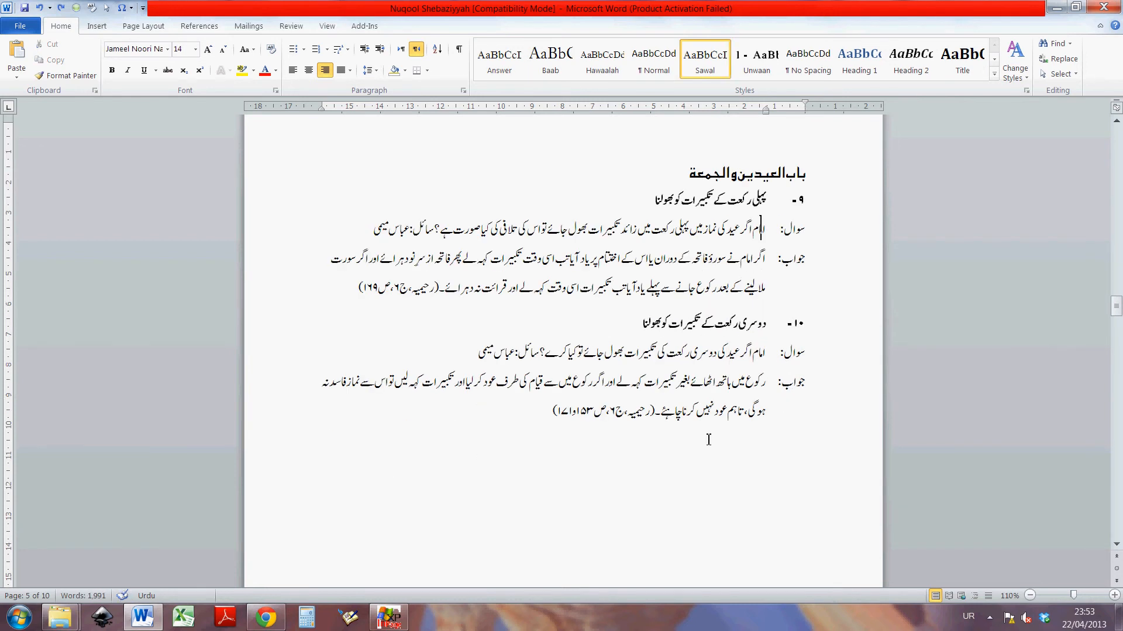
{"action": "left_click", "coordinate": [760, 223]}
{"action": "left_click", "coordinate": [816, 229]}
{"action": "left_click_drag", "start_coordinate": [683, 230], "coordinate": [827, 237]}
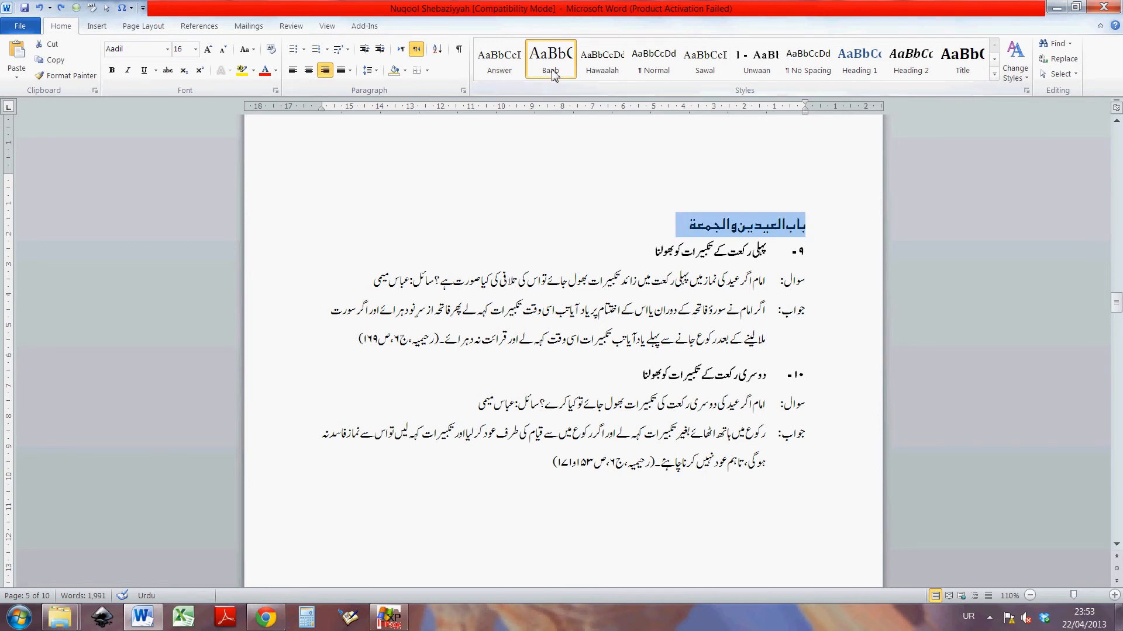
{"action": "left_click", "coordinate": [813, 233]}
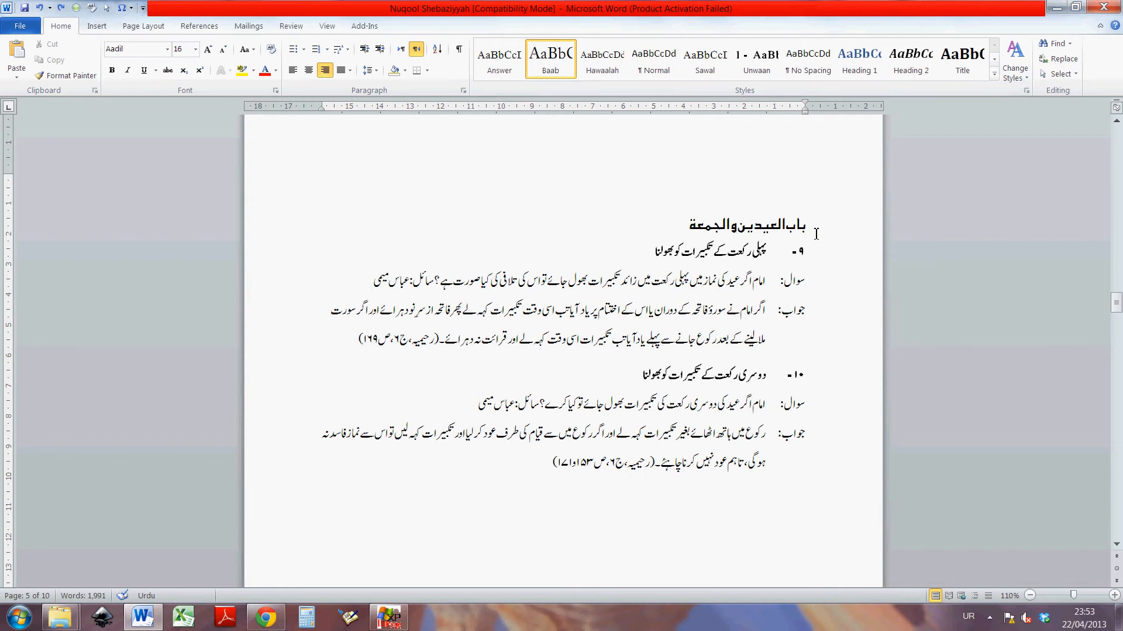
{"action": "left_click_drag", "start_coordinate": [806, 233], "coordinate": [712, 227]}
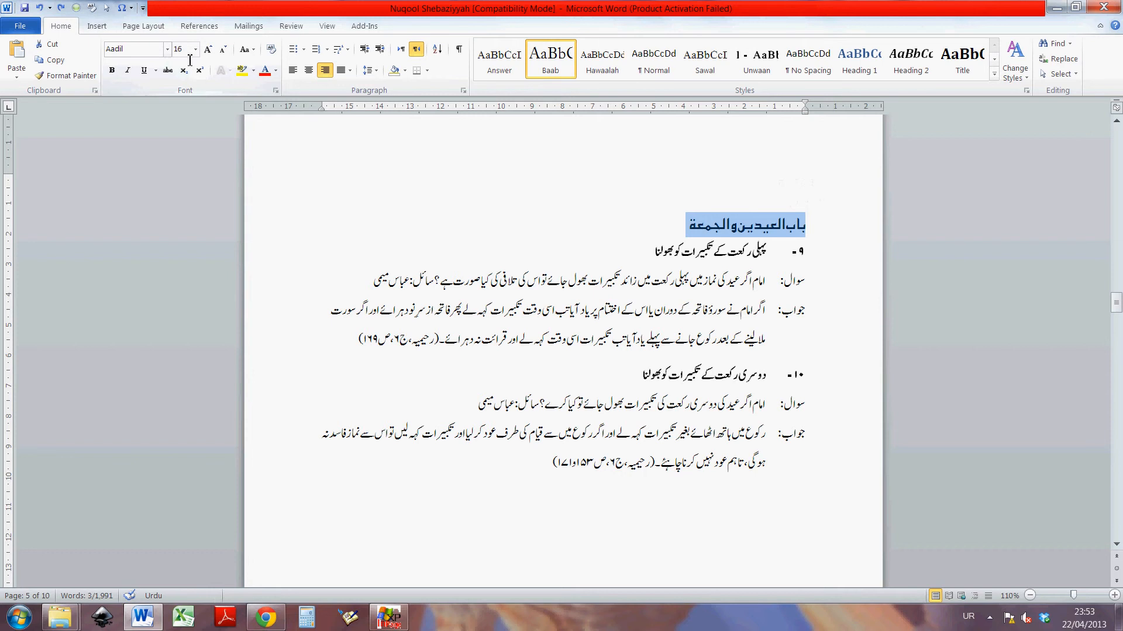
{"action": "left_click_drag", "start_coordinate": [815, 235], "coordinate": [693, 231]}
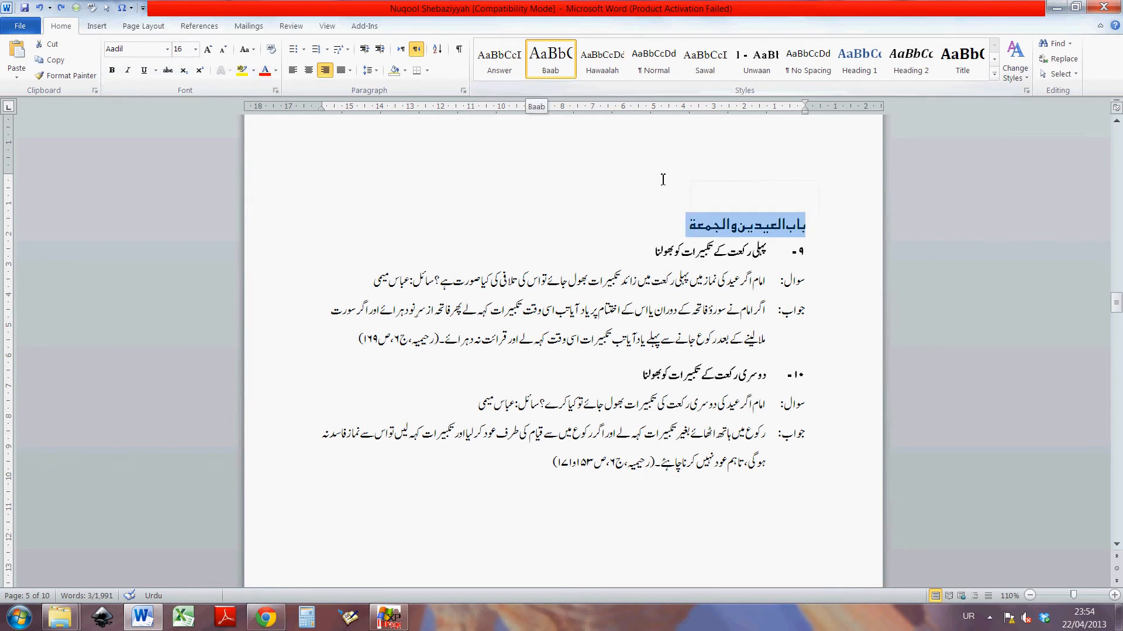
Add a new chapter heading line reading باب الفطر below the بسم اللہ line on the unformatted page
{"action": "left_click", "coordinate": [761, 251]}
{"action": "scroll", "coordinate": [726, 323], "scroll_direction": "down", "scroll_amount": 10}
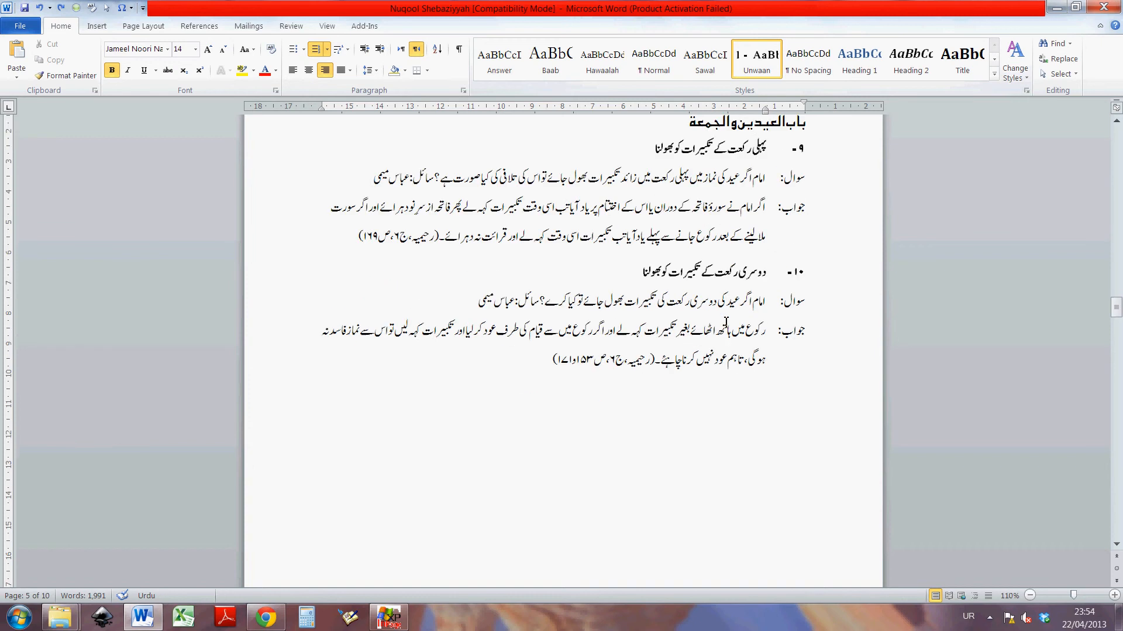
{"action": "scroll", "coordinate": [726, 323], "scroll_direction": "down", "scroll_amount": 9}
{"action": "scroll", "coordinate": [725, 324], "scroll_direction": "up", "scroll_amount": 7}
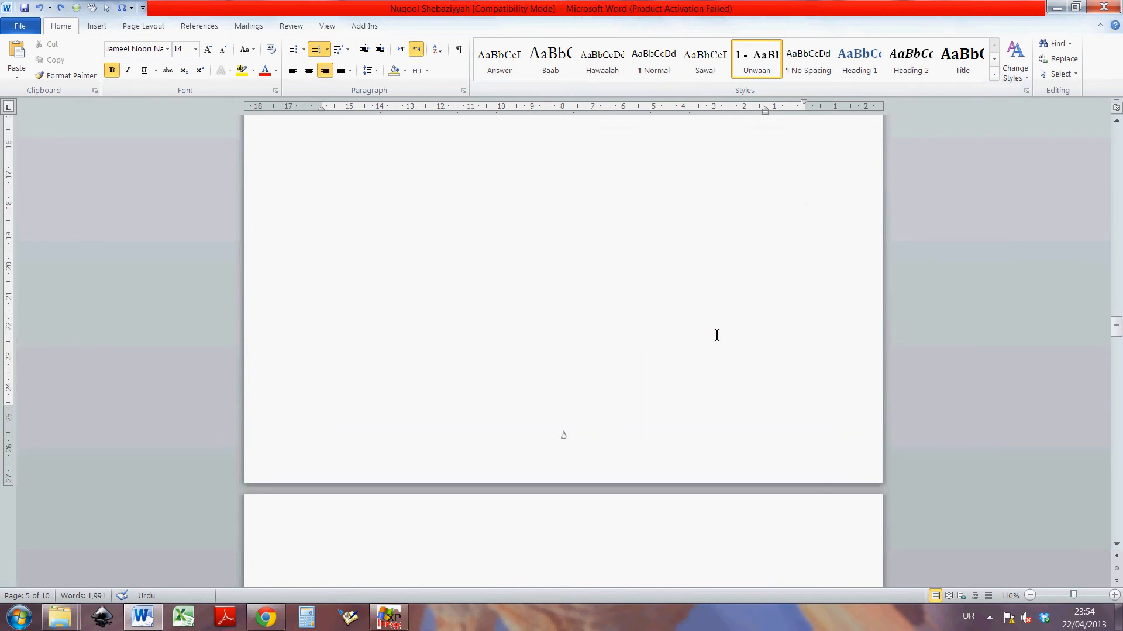
{"action": "left_click_drag", "start_coordinate": [1115, 327], "coordinate": [1102, 523]}
{"action": "scroll", "coordinate": [787, 351], "scroll_direction": "up", "scroll_amount": 20}
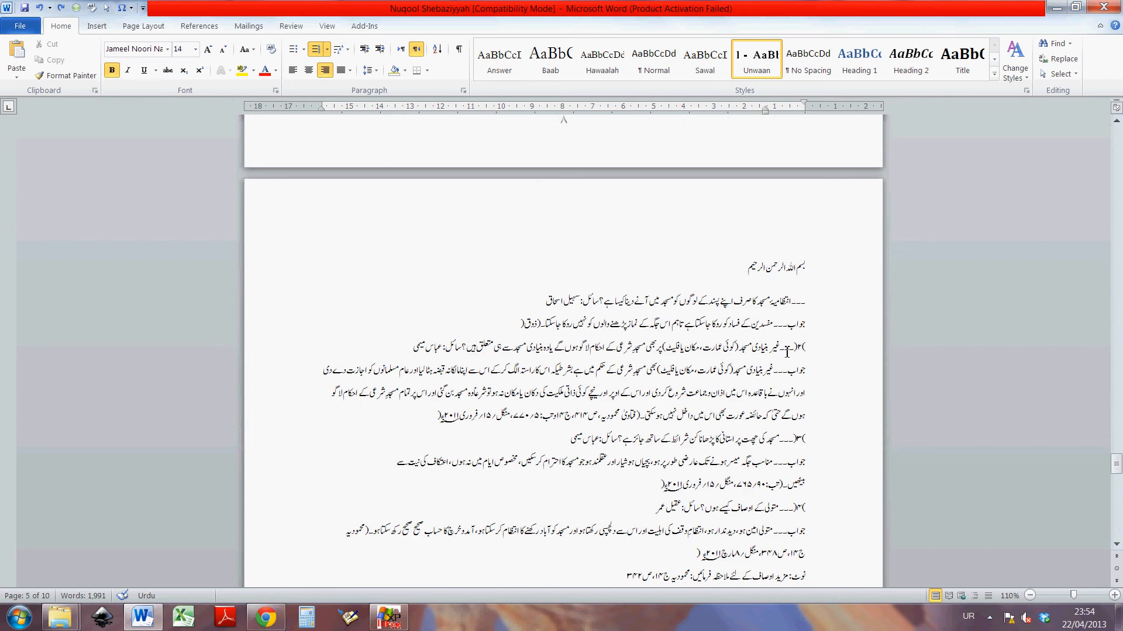
{"action": "left_click", "coordinate": [737, 267]}
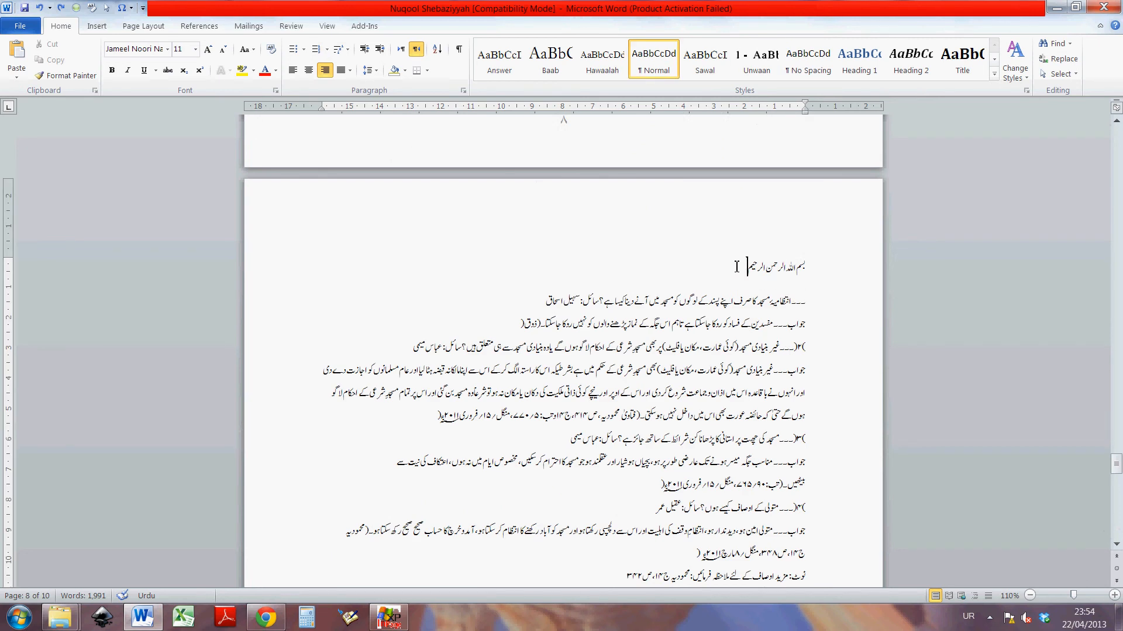
{"action": "key", "text": "Return"}
{"action": "type", "text": "باب"}
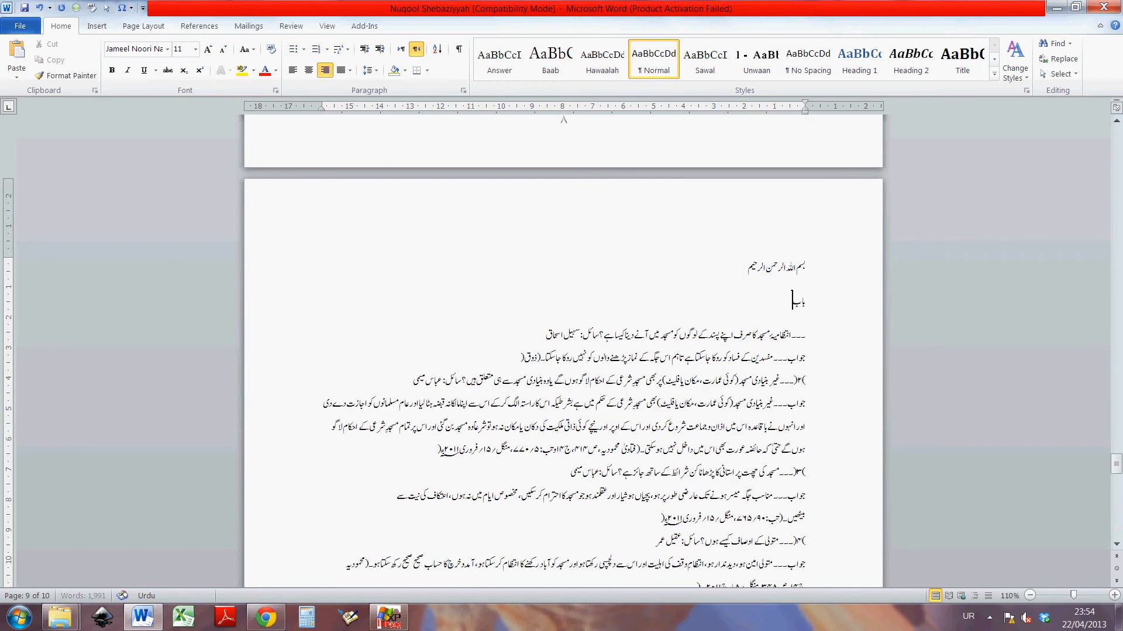
{"action": "type", "text": " ال"}
{"action": "key", "text": "BackSpace"}
{"action": "key", "text": "BackSpace"}
{"action": "type", "text": "فت"}
{"action": "key", "text": "BackSpace"}
{"action": "key", "text": "BackSpace"}
{"action": "key", "text": "BackSpace"}
{"action": "type", "text": "لفاظ"}
Format the new chapter heading below the بسم اللہ line in Sakkal Majalla, 20 pt, bold
{"action": "double_click", "coordinate": [769, 310]}
{"action": "left_click", "coordinate": [770, 310]}
{"action": "left_click", "coordinate": [808, 307]}
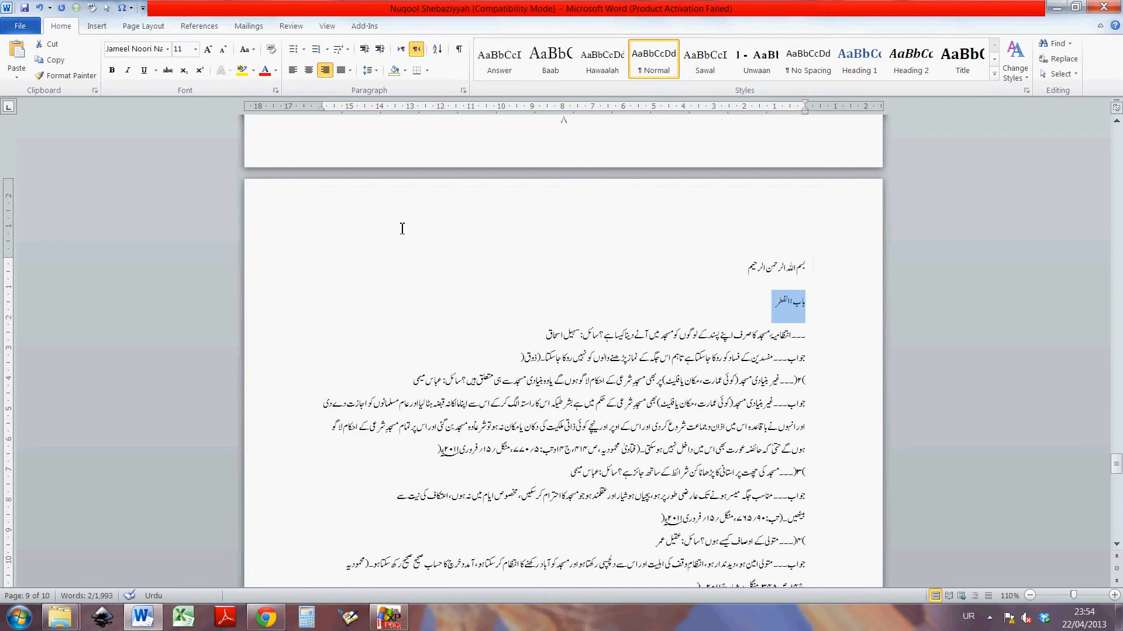
{"action": "left_click", "coordinate": [167, 50]}
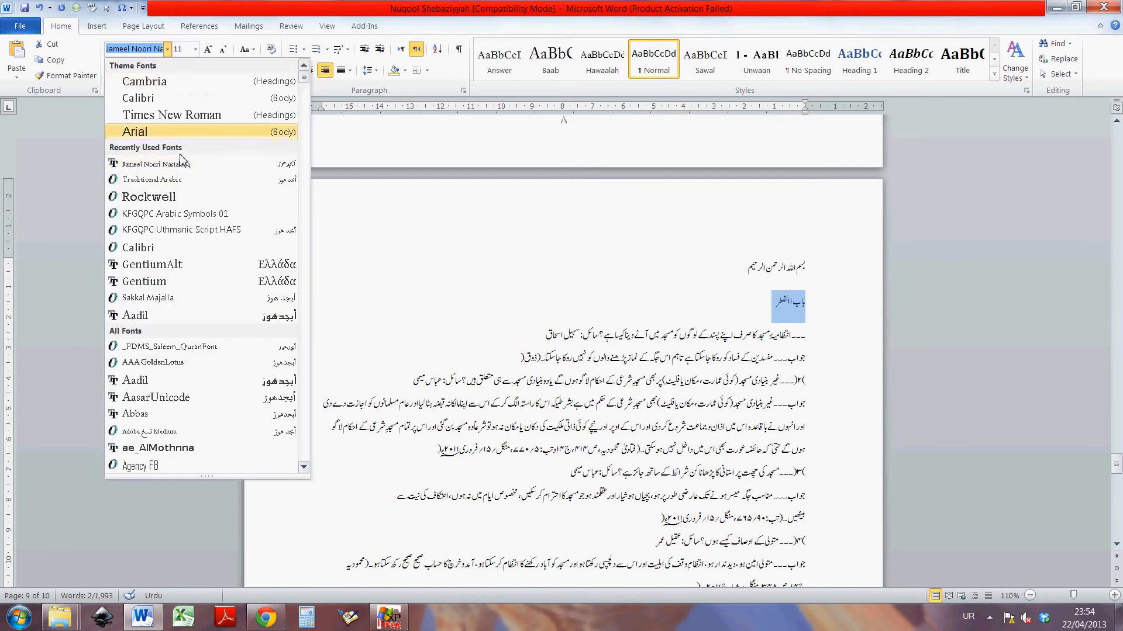
{"action": "left_click", "coordinate": [190, 297]}
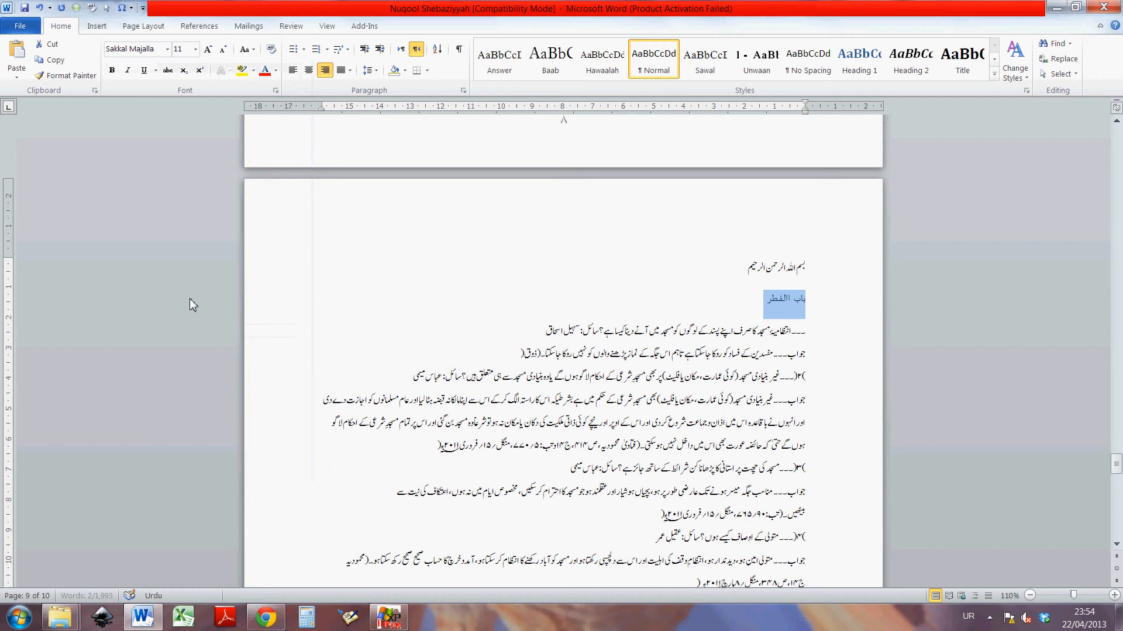
{"action": "left_click", "coordinate": [195, 51]}
{"action": "left_click", "coordinate": [181, 170]}
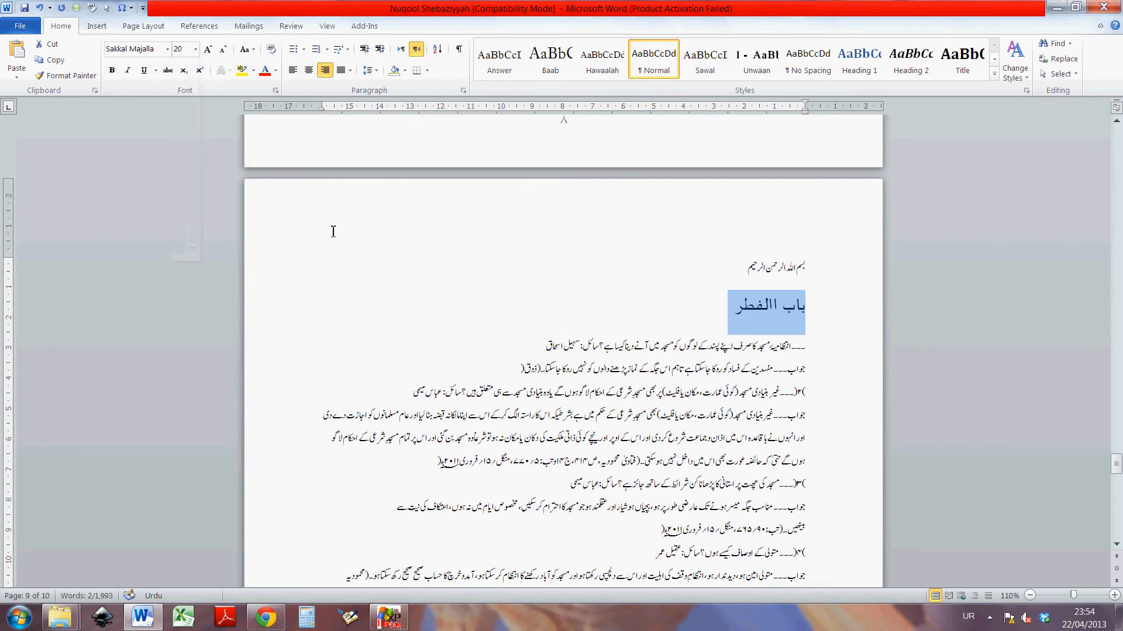
{"action": "left_click", "coordinate": [112, 71]}
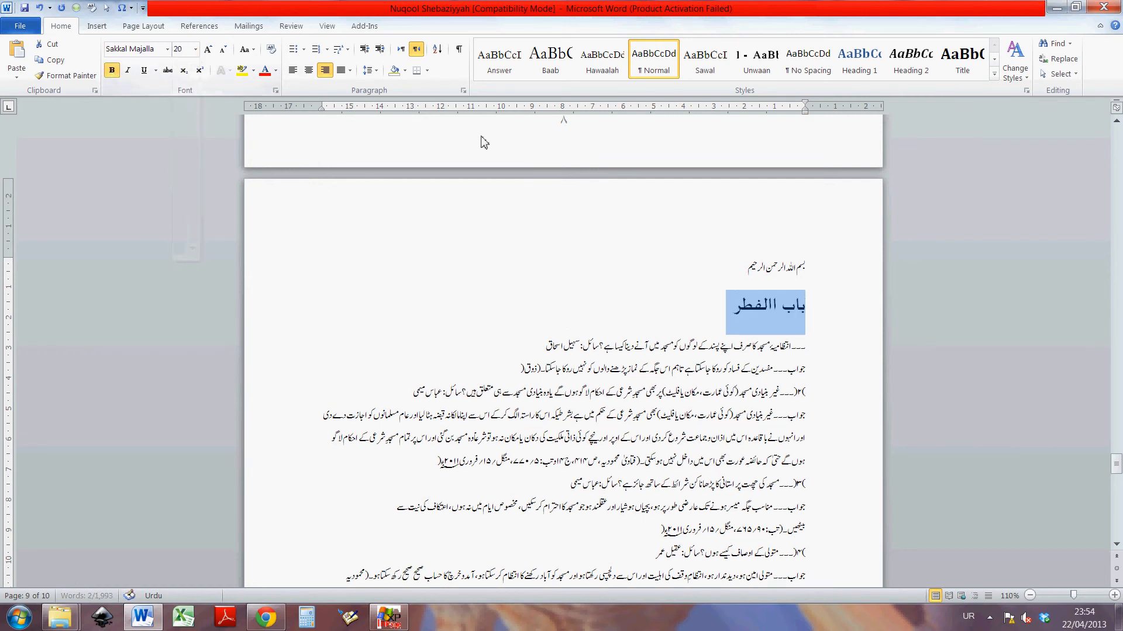
Remove the paragraph spacing after the chapter heading
{"action": "left_click", "coordinate": [463, 90]}
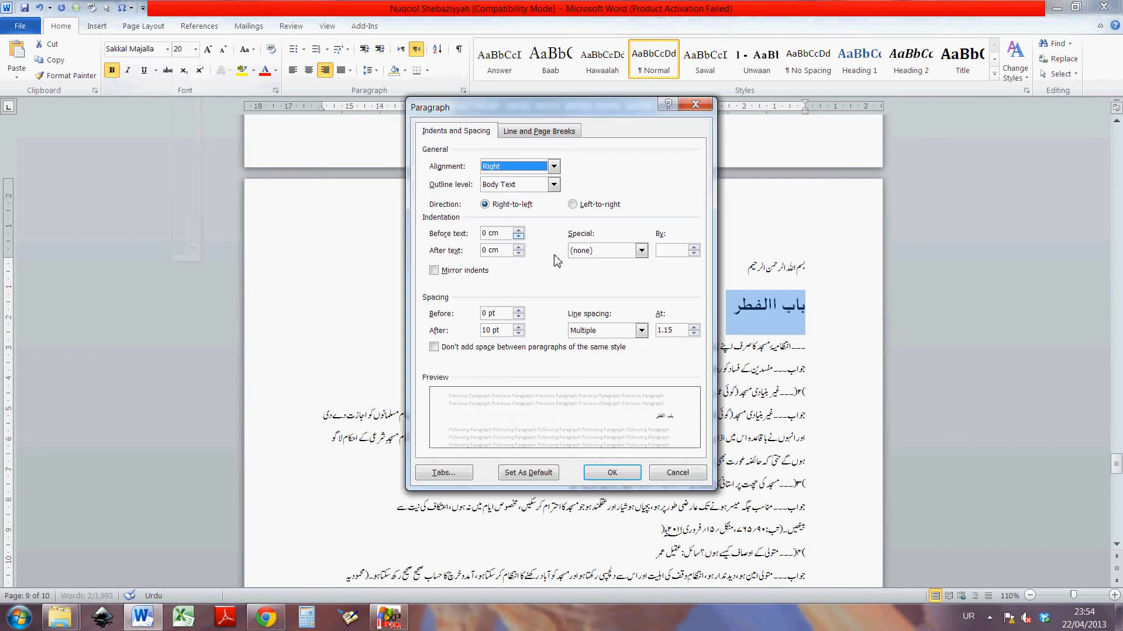
{"action": "left_click", "coordinate": [518, 333]}
{"action": "left_click", "coordinate": [518, 333]}
{"action": "left_click", "coordinate": [612, 472]}
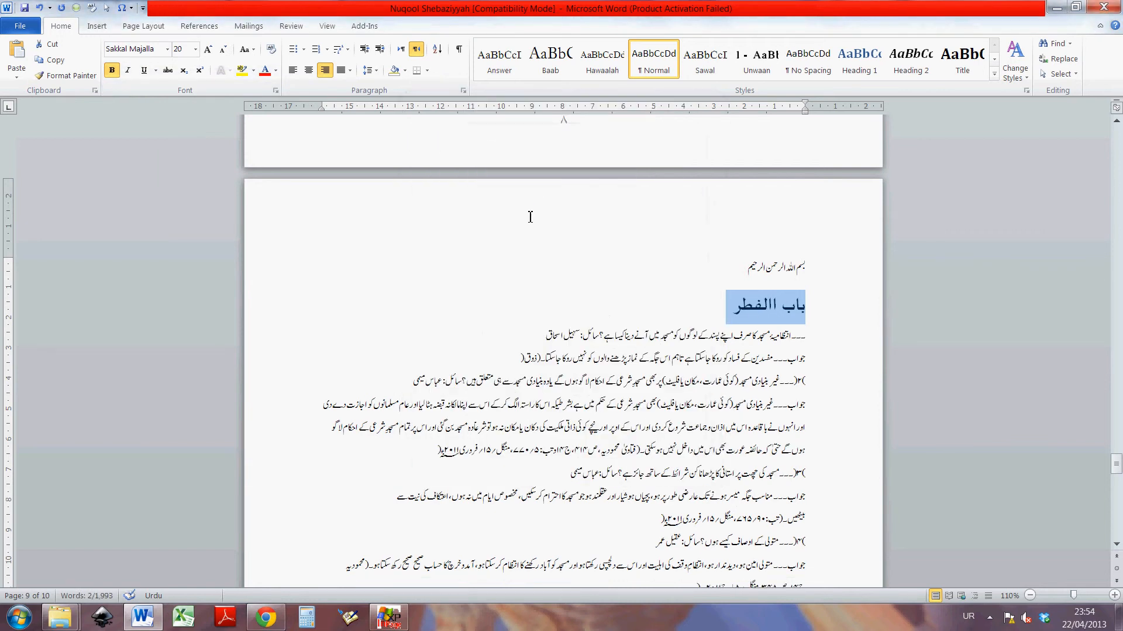
Select the whole chapter heading and start saving its formatting as a new quick style
{"action": "left_click", "coordinate": [664, 344]}
{"action": "left_click_drag", "start_coordinate": [719, 308], "coordinate": [816, 314]}
{"action": "left_click", "coordinate": [724, 316]}
{"action": "left_click_drag", "start_coordinate": [724, 316], "coordinate": [807, 314]}
{"action": "left_click", "coordinate": [724, 309]}
{"action": "left_click_drag", "start_coordinate": [724, 310], "coordinate": [821, 307]}
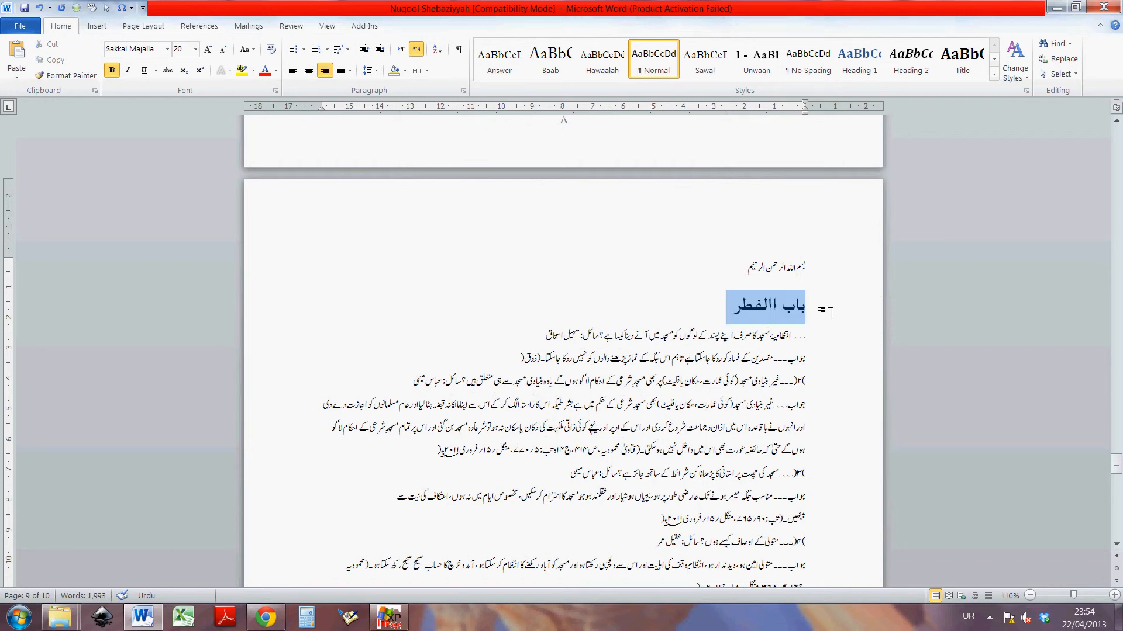
{"action": "right_click", "coordinate": [763, 311]}
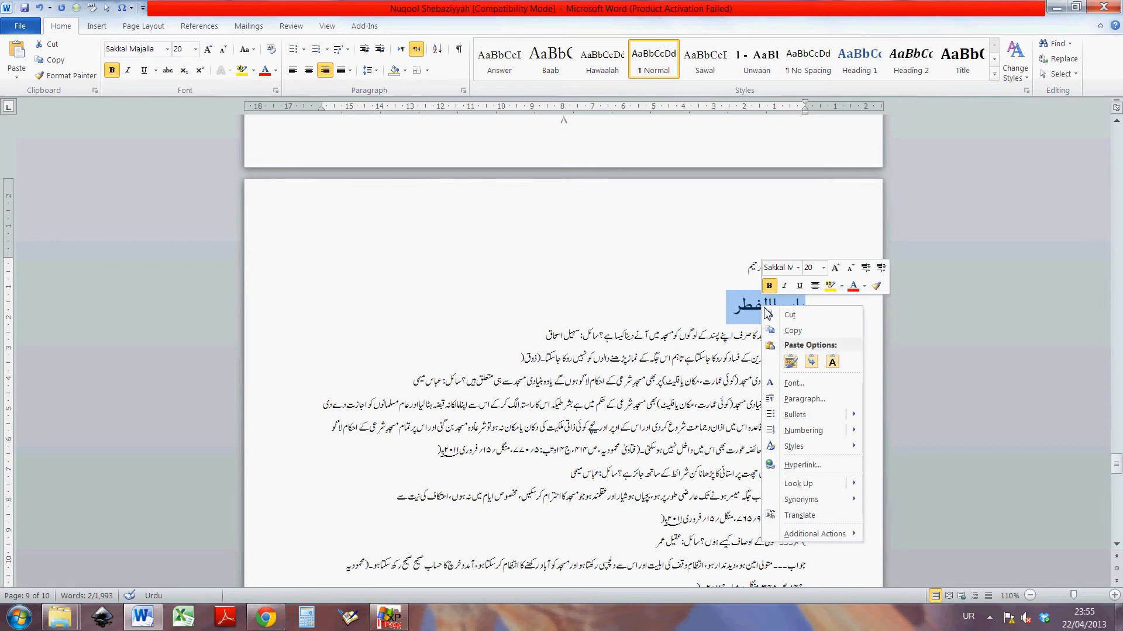
{"action": "mouse_move", "coordinate": [822, 451]}
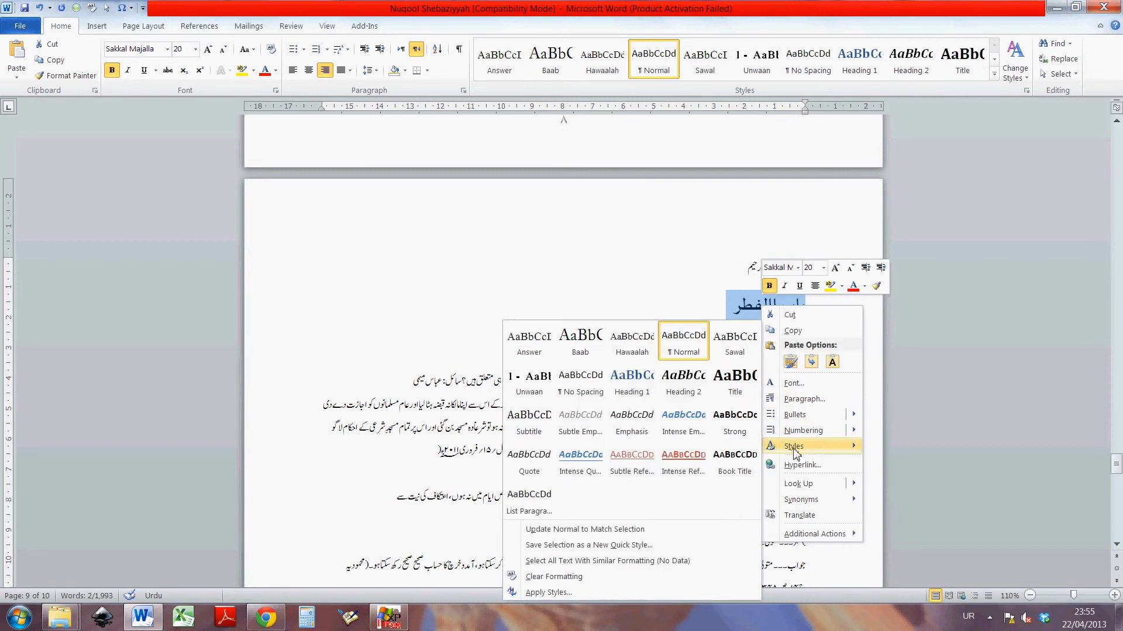
{"action": "left_click", "coordinate": [573, 546]}
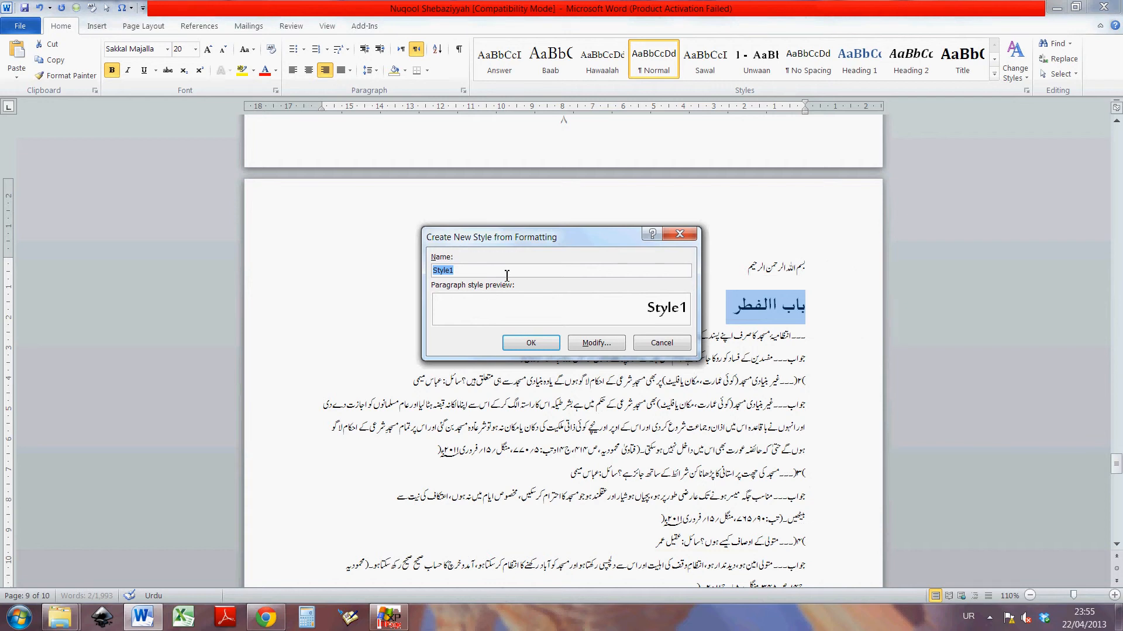
Switch the keyboard input to English and save the new style under the name Test Style
{"action": "left_click", "coordinate": [969, 617]}
{"action": "left_click", "coordinate": [981, 531]}
{"action": "left_click", "coordinate": [970, 616]}
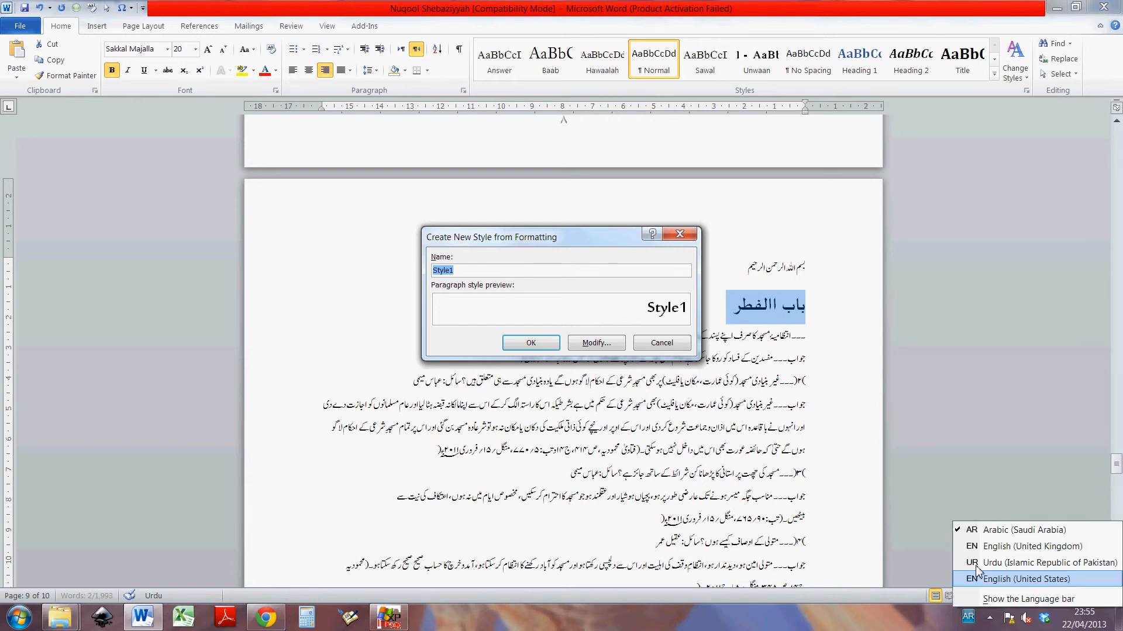
{"action": "left_click", "coordinate": [978, 552]}
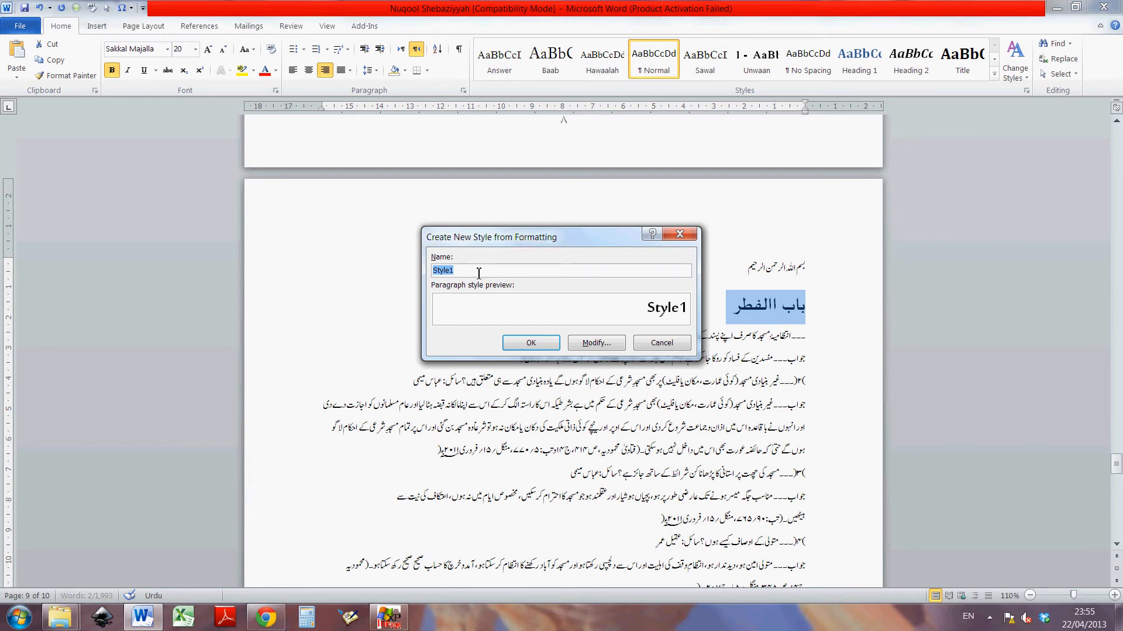
{"action": "type", "text": "Test"}
{"action": "key", "text": "Return"}
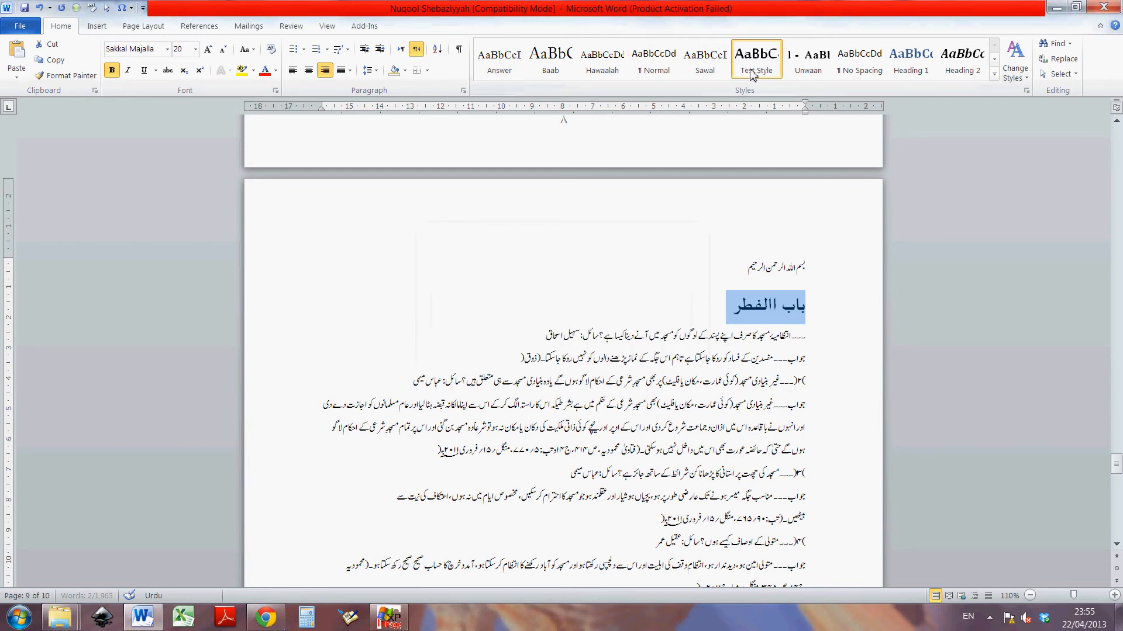
Try applying Test Style to the answer text below the chapter heading, and undo it
{"action": "left_click", "coordinate": [772, 319]}
{"action": "left_click", "coordinate": [771, 343]}
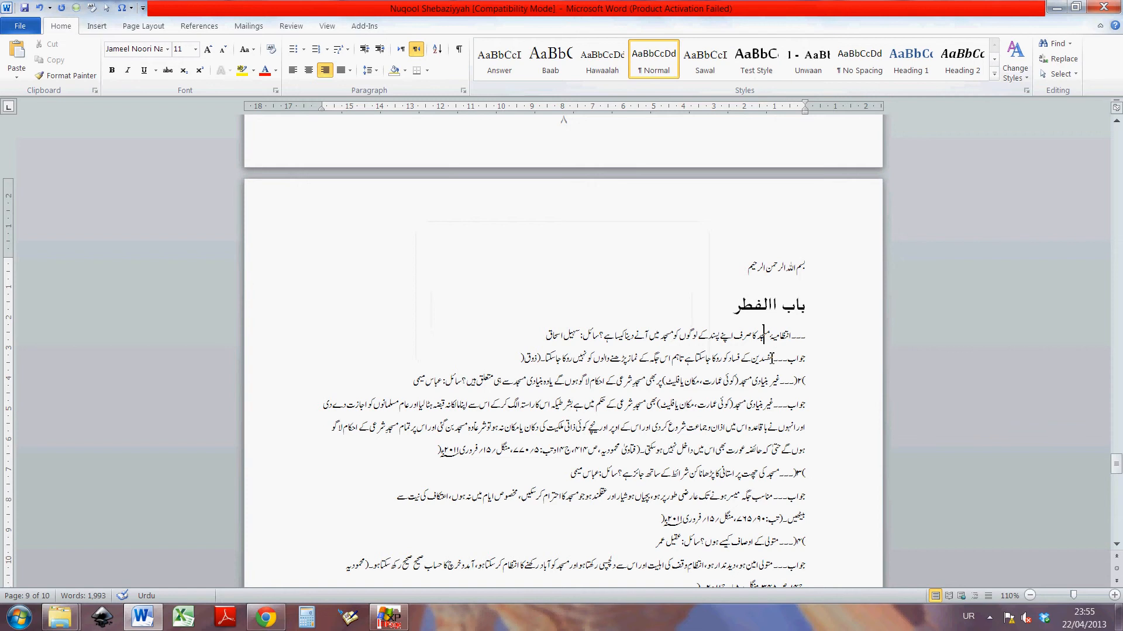
{"action": "left_click", "coordinate": [783, 305]}
{"action": "left_click_drag", "start_coordinate": [737, 268], "coordinate": [813, 270]}
{"action": "left_click", "coordinate": [720, 361]}
{"action": "left_click", "coordinate": [768, 304]}
{"action": "left_click", "coordinate": [757, 59]}
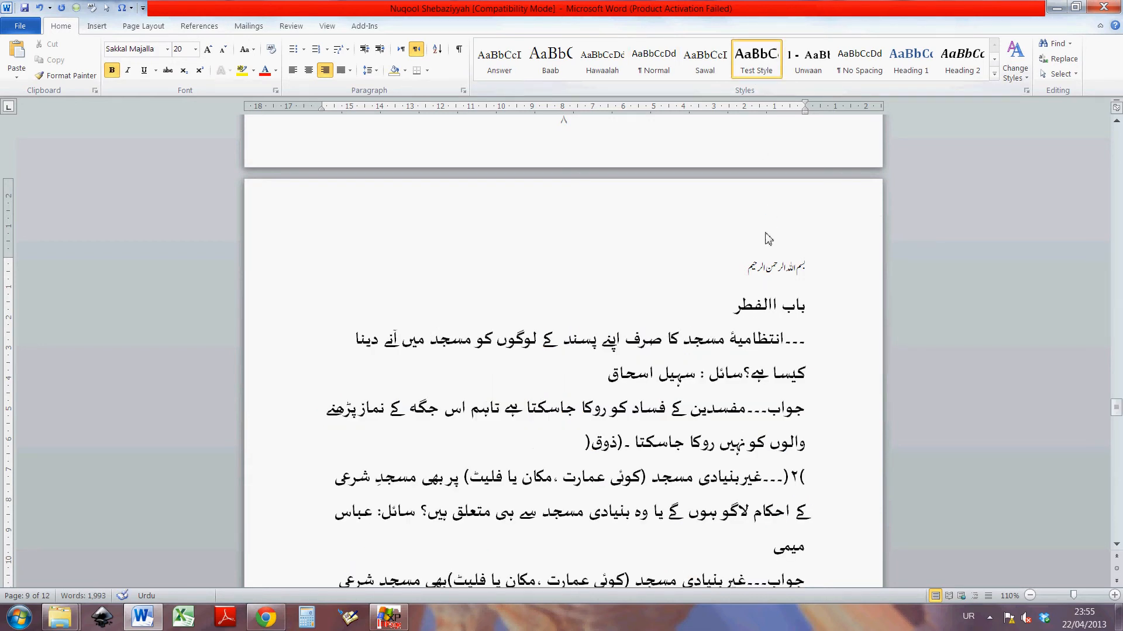
{"action": "key", "text": "ctrl+z"}
Separate the first جواب answer line into its own paragraph and apply Test Style to it
{"action": "left_click", "coordinate": [524, 343]}
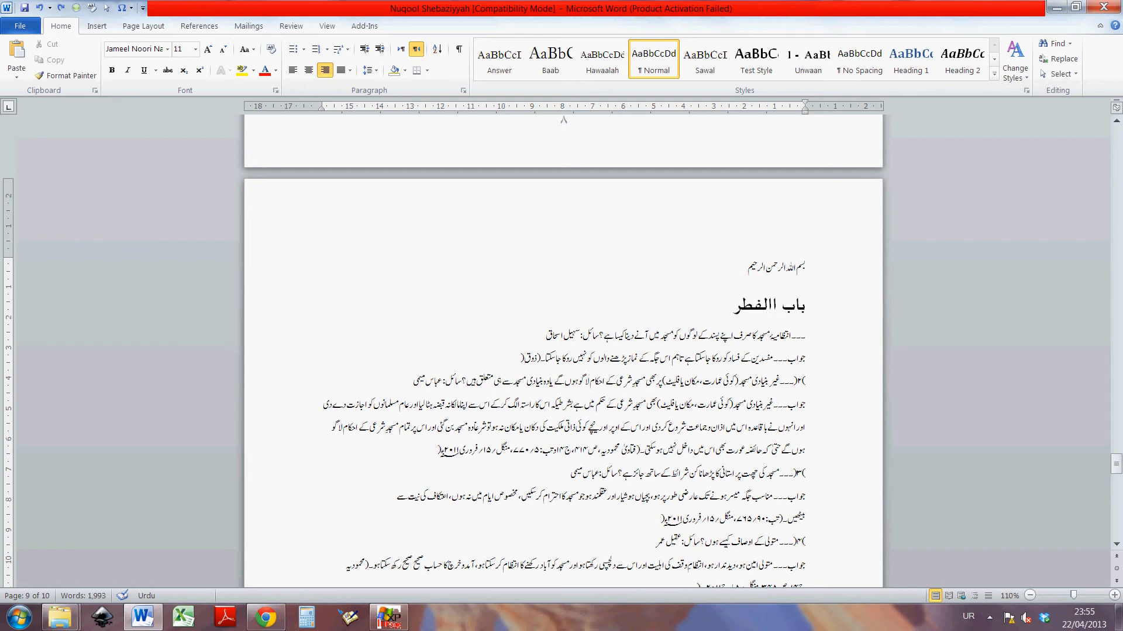
{"action": "key", "text": "Return"}
{"action": "key", "text": "Delete"}
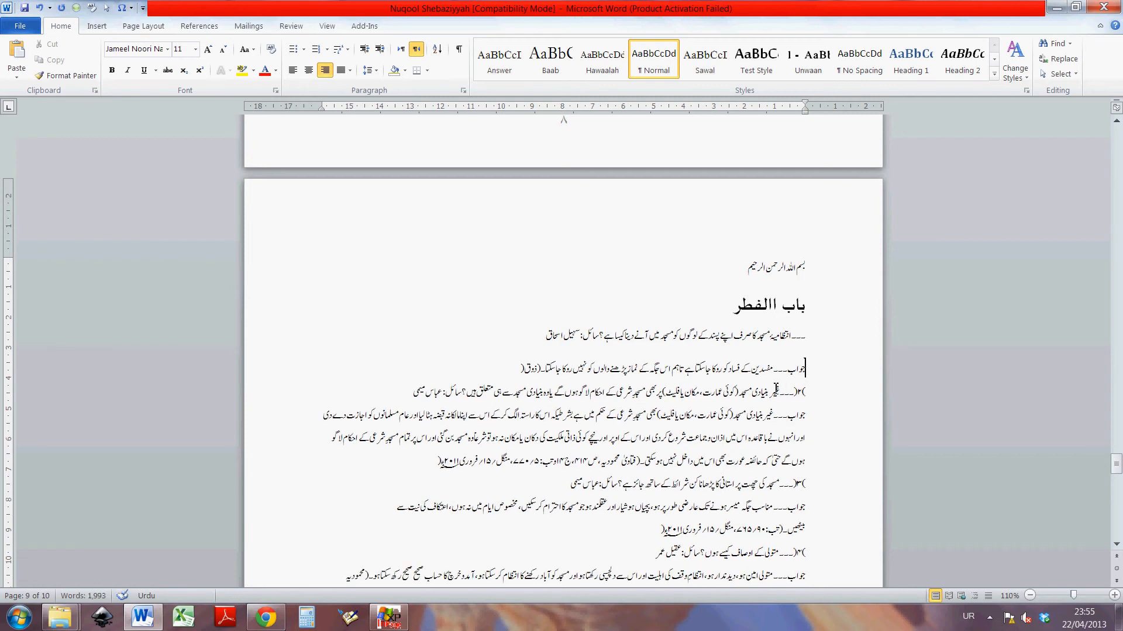
{"action": "left_click", "coordinate": [517, 372]}
{"action": "key", "text": "Return"}
{"action": "key", "text": "Delete"}
{"action": "left_click", "coordinate": [759, 369]}
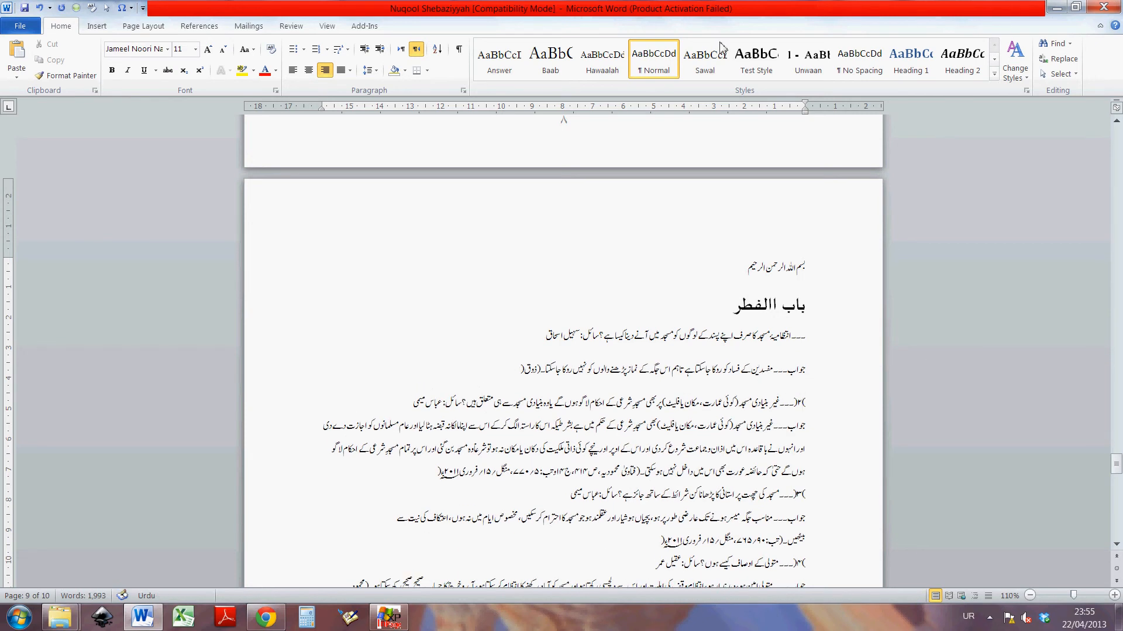
{"action": "left_click", "coordinate": [756, 59]}
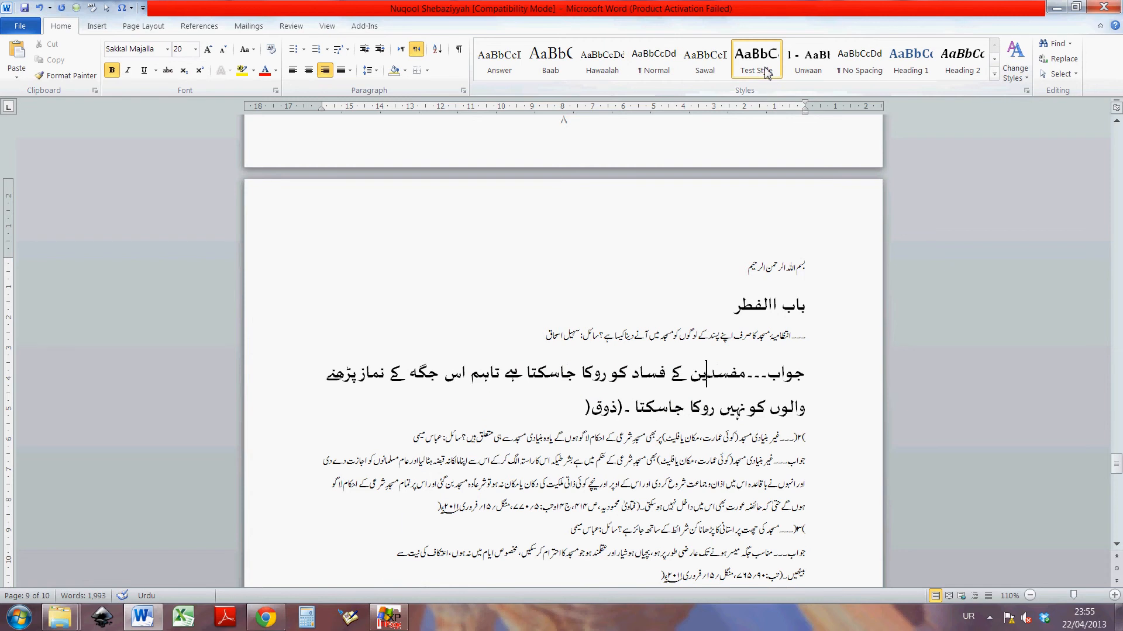
Remove bold from the chapter heading and set its font size to 16 pt
{"action": "left_click", "coordinate": [800, 319]}
{"action": "left_click_drag", "start_coordinate": [732, 311], "coordinate": [806, 308]}
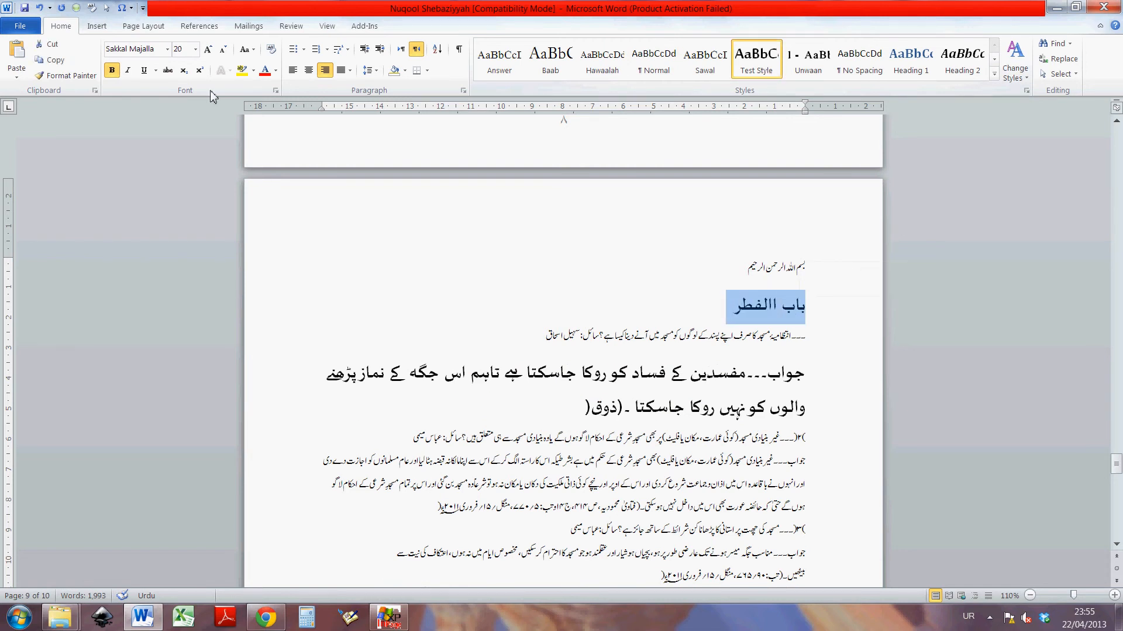
{"action": "left_click", "coordinate": [195, 49]}
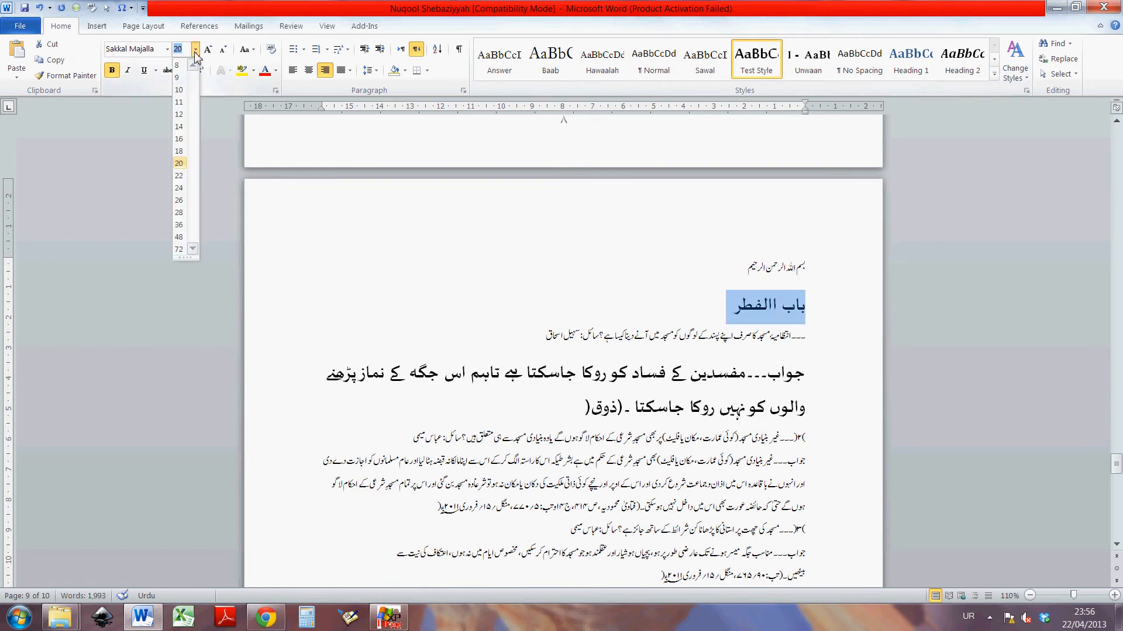
{"action": "left_click", "coordinate": [767, 307]}
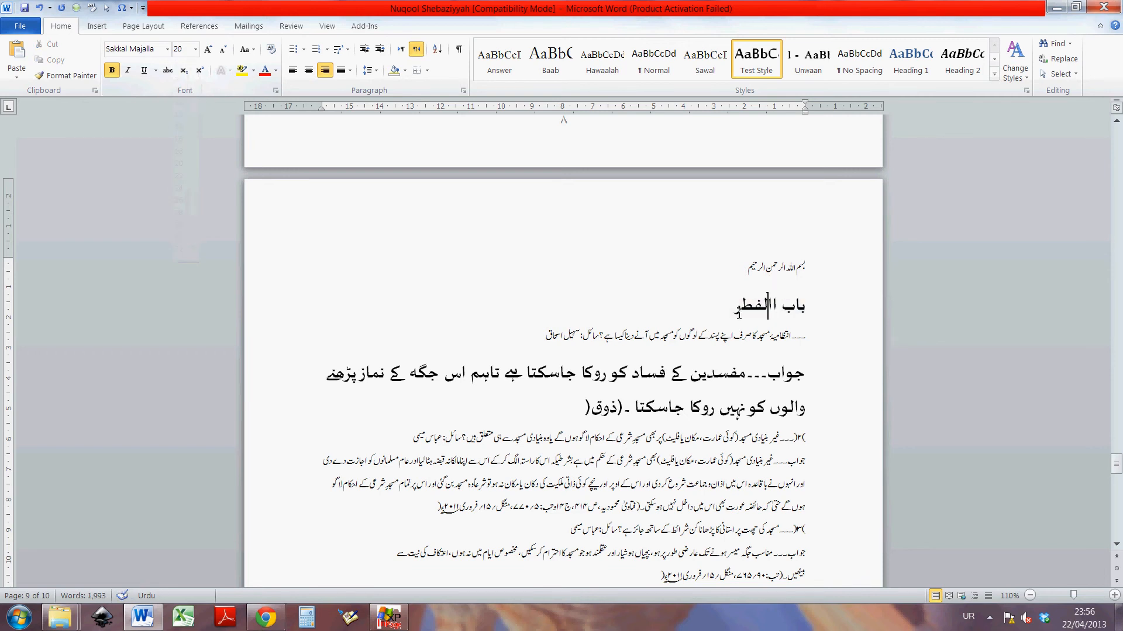
{"action": "left_click", "coordinate": [781, 315]}
{"action": "left_click", "coordinate": [810, 315]}
{"action": "left_click_drag", "start_coordinate": [733, 311], "coordinate": [810, 312]}
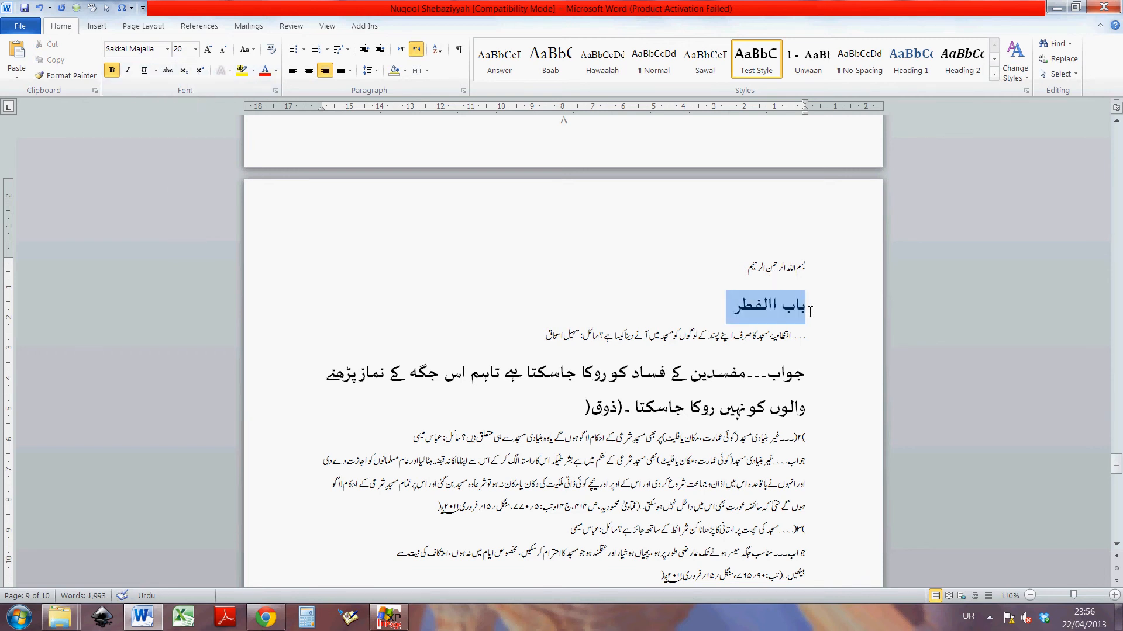
{"action": "left_click", "coordinate": [780, 313]}
{"action": "triple_click", "coordinate": [729, 311]}
{"action": "left_click", "coordinate": [112, 70]}
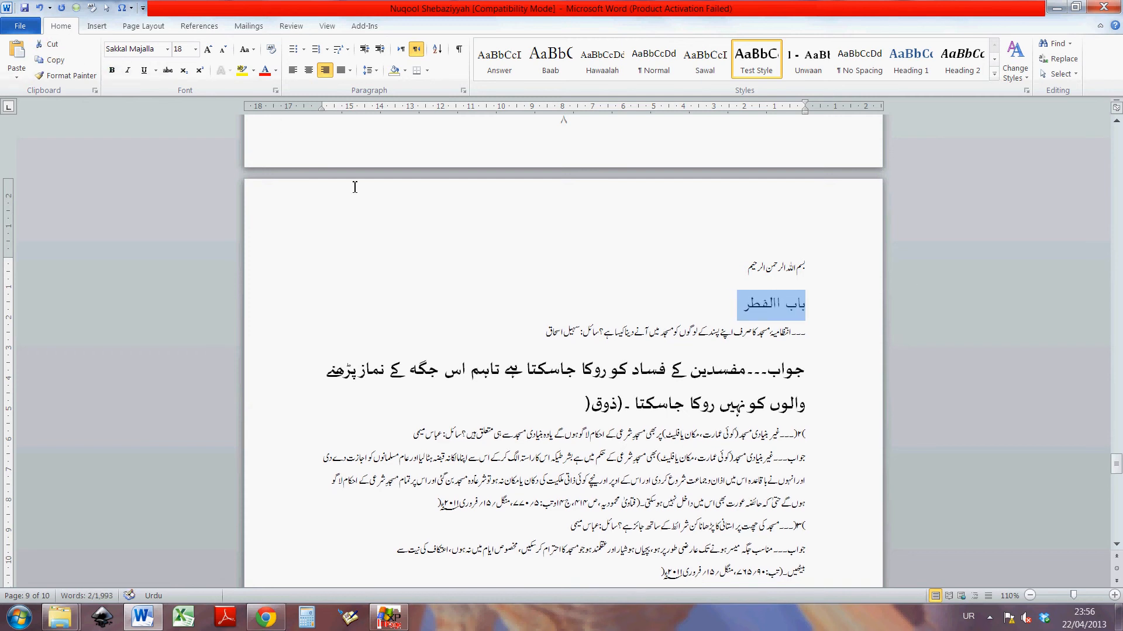
{"action": "left_click", "coordinate": [196, 49]}
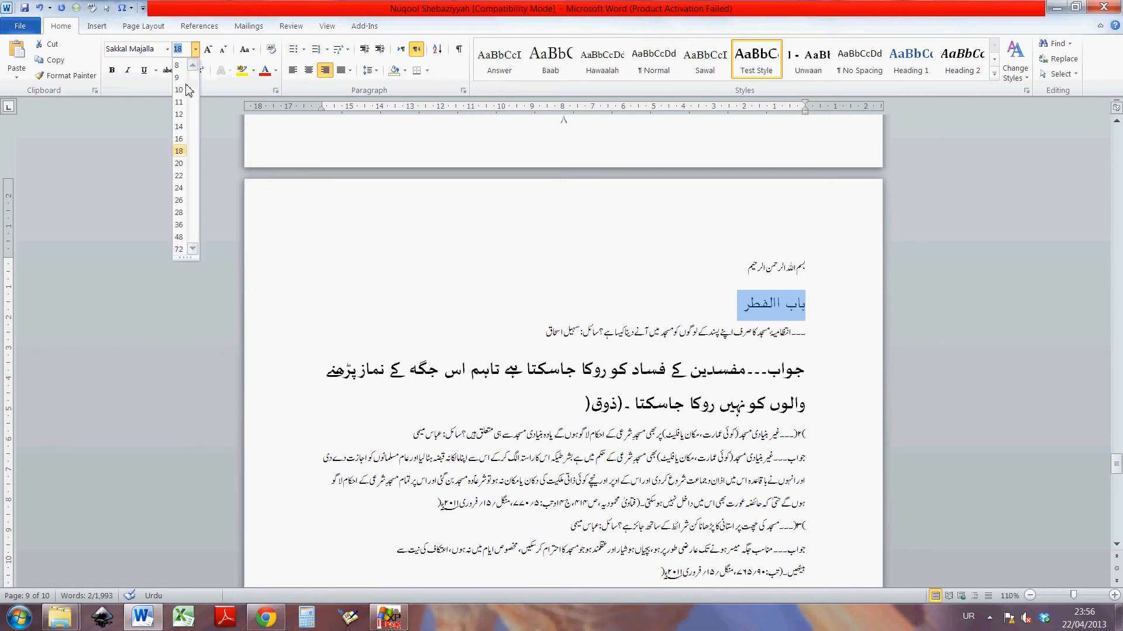
{"action": "left_click", "coordinate": [179, 139]}
{"action": "left_click", "coordinate": [785, 325]}
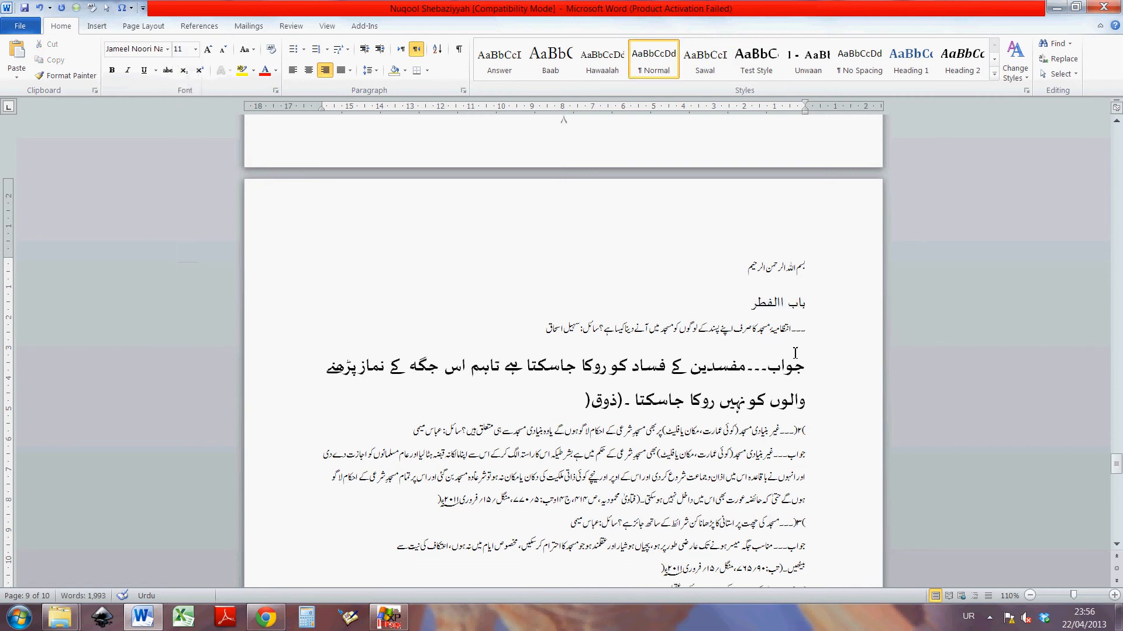
Update Test Style to match the reformatted chapter heading and check the answer paragraph that uses it
{"action": "left_click_drag", "start_coordinate": [755, 310], "coordinate": [804, 308]}
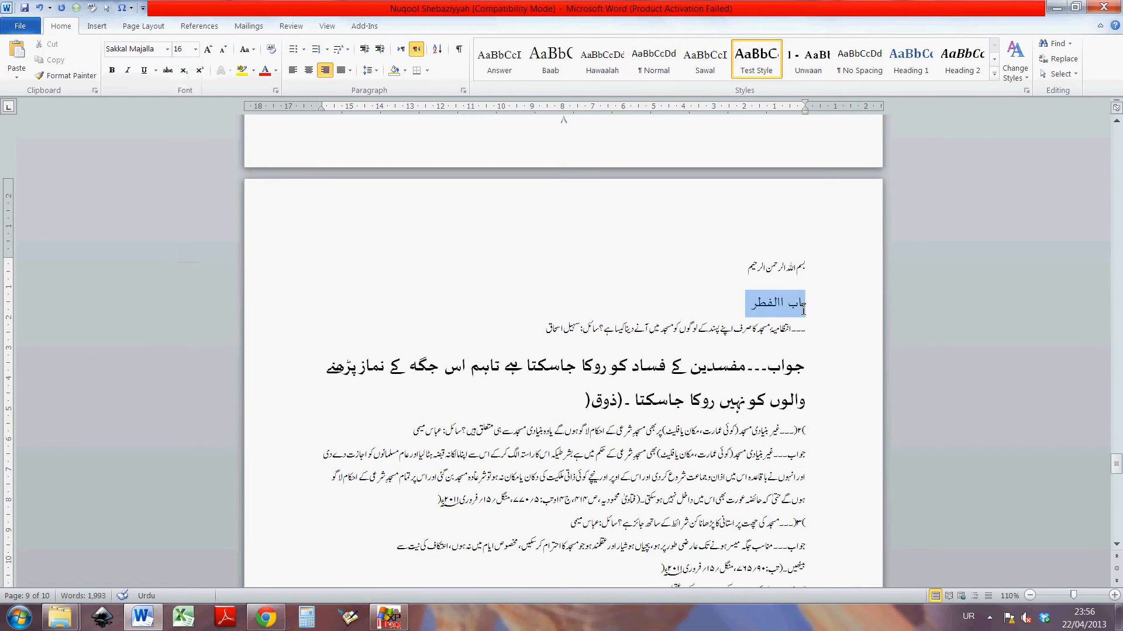
{"action": "left_click", "coordinate": [820, 311]}
{"action": "right_click", "coordinate": [776, 306]}
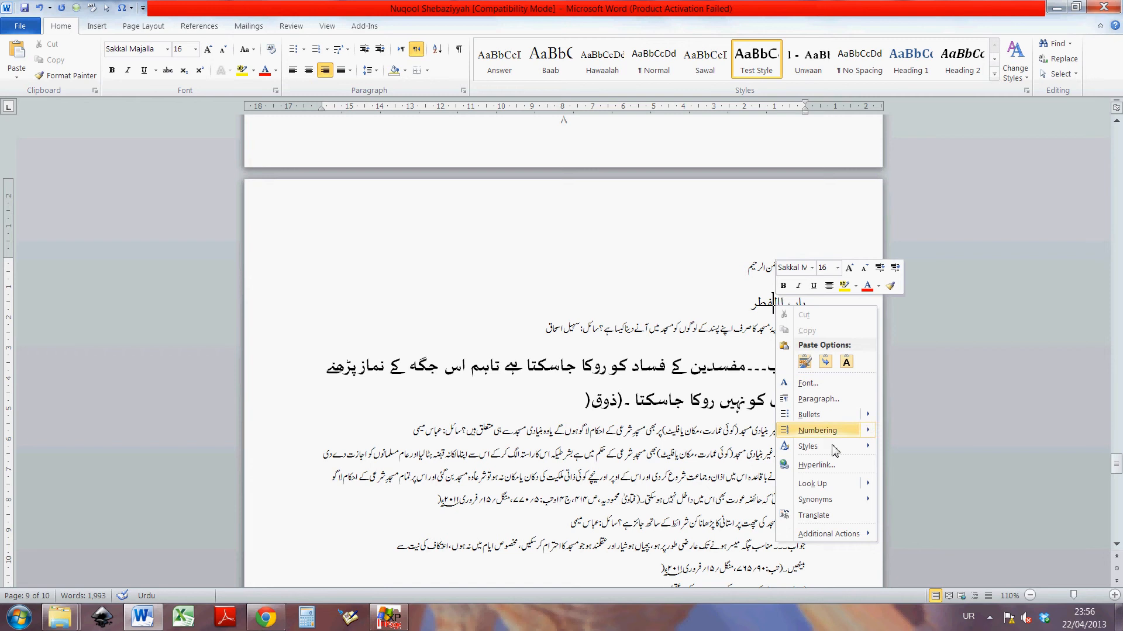
{"action": "mouse_move", "coordinate": [809, 446]}
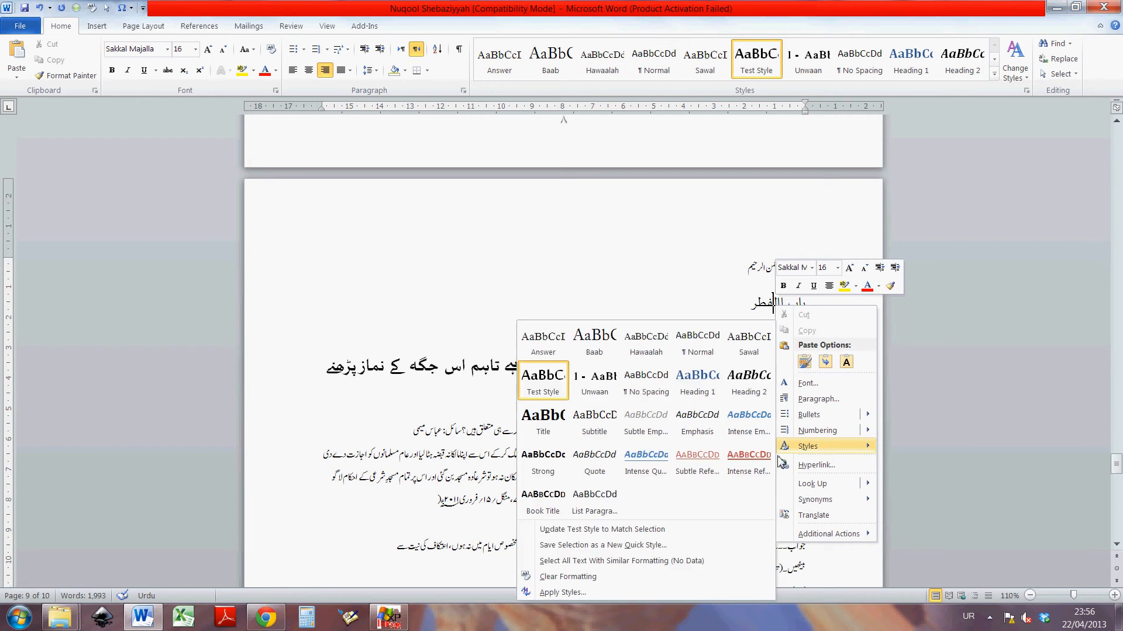
{"action": "left_click", "coordinate": [601, 531]}
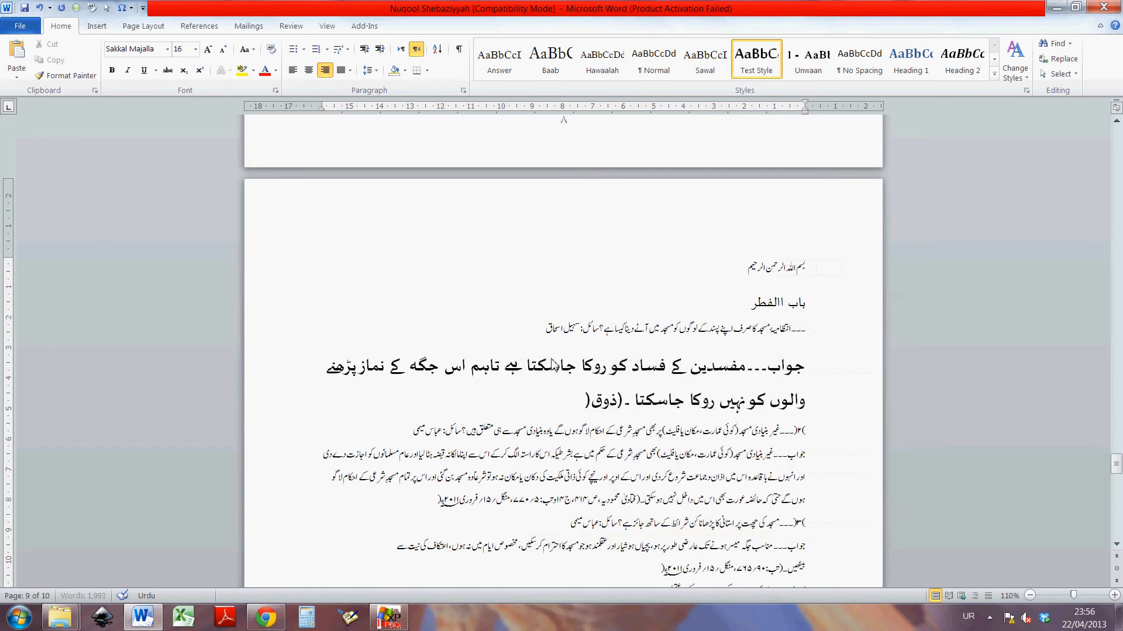
{"action": "left_click_drag", "start_coordinate": [802, 364], "coordinate": [723, 397]}
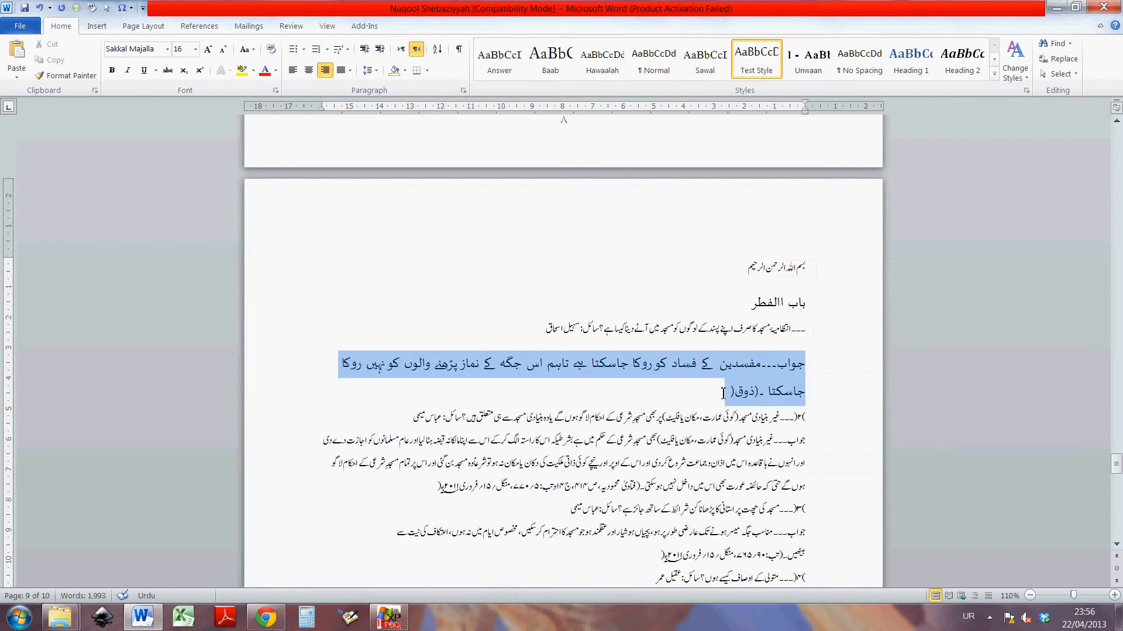
{"action": "left_click", "coordinate": [738, 372]}
{"action": "key", "text": "ctrl+z"}
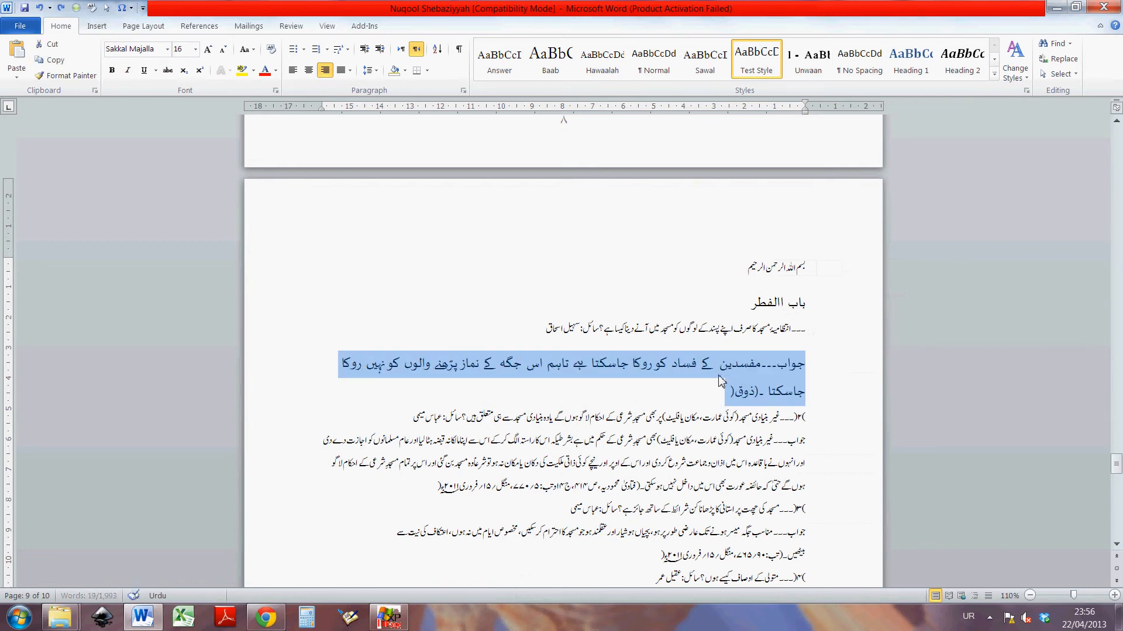
{"action": "left_click", "coordinate": [810, 361]}
{"action": "left_click_drag", "start_coordinate": [810, 361], "coordinate": [730, 394]}
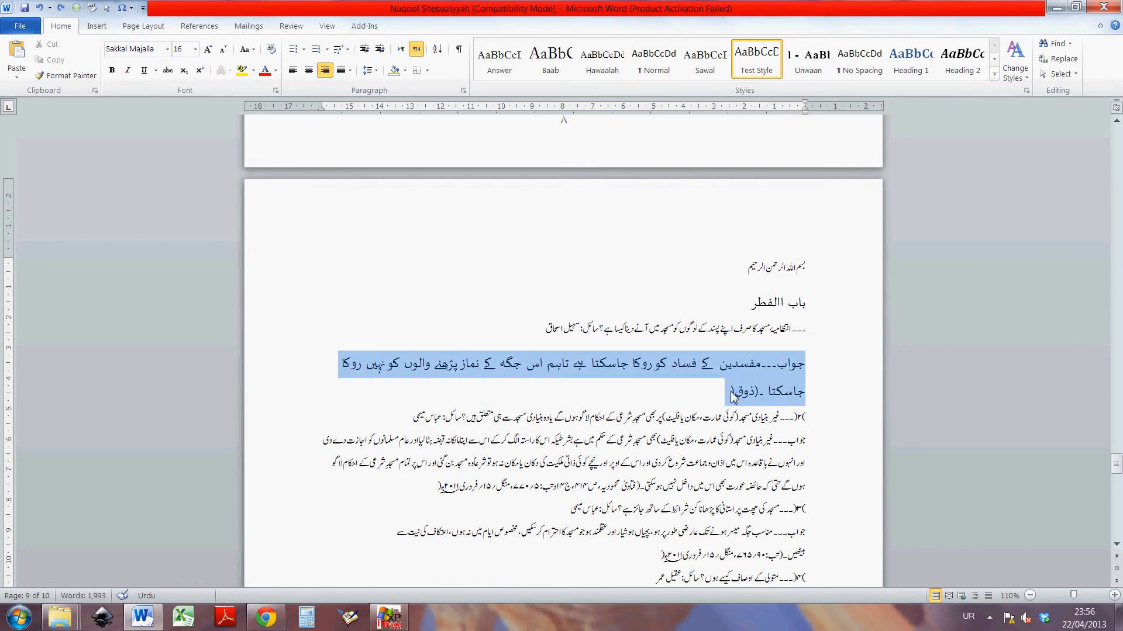
{"action": "left_click", "coordinate": [595, 363]}
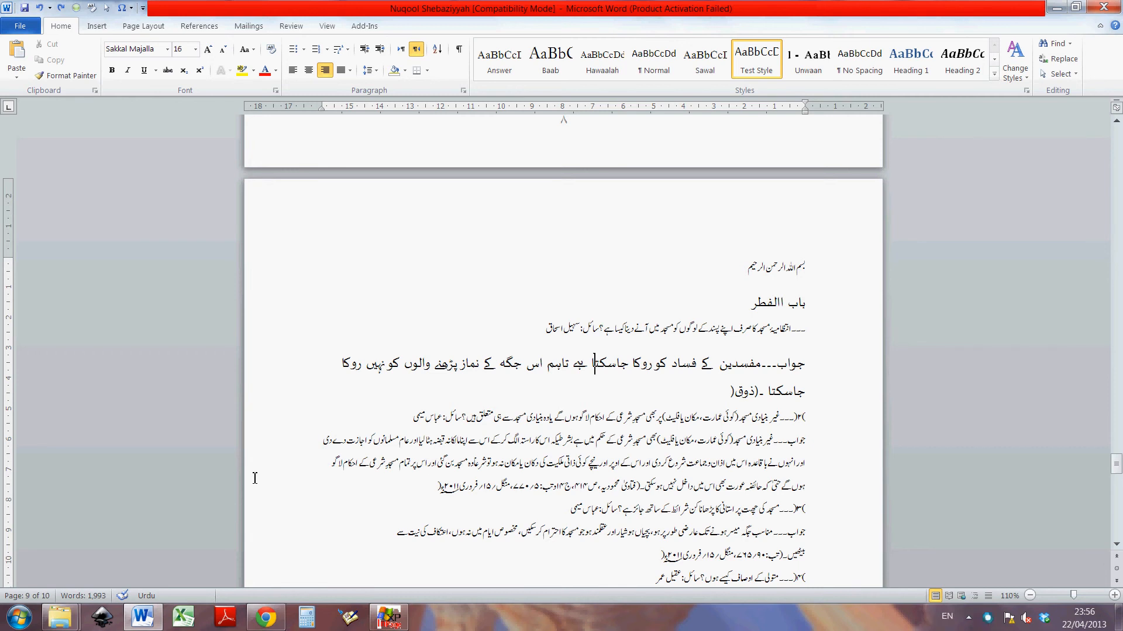
Undo the Test Style update, its use on the answer, the style itself and the added chapter heading
{"action": "key", "text": "ctrl+z"}
{"action": "key", "text": "ctrl+z"}
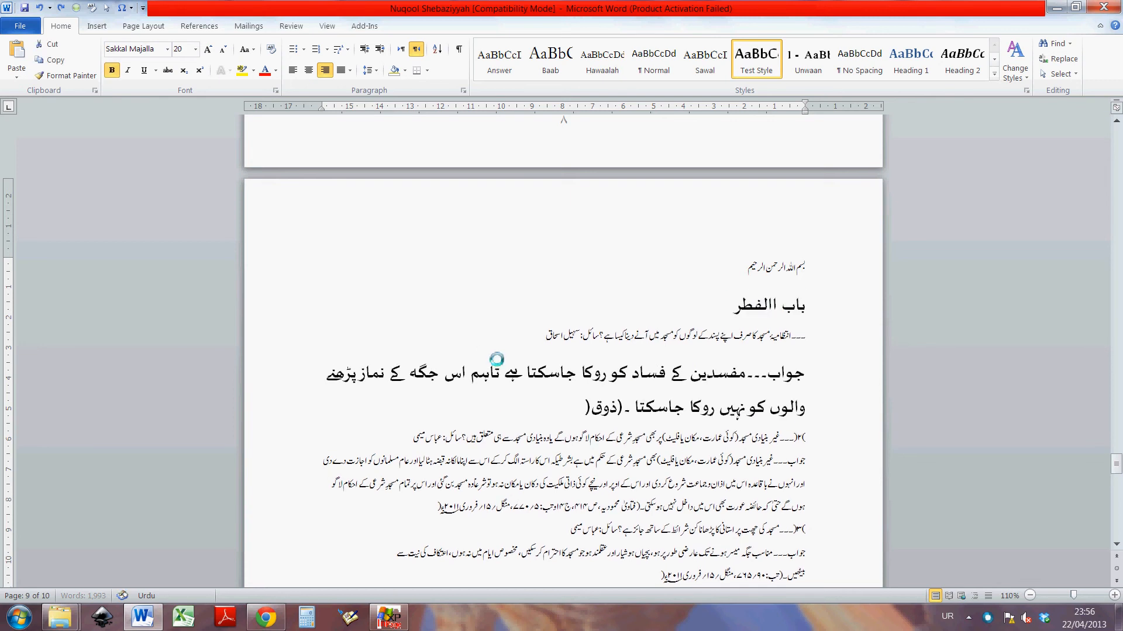
{"action": "key", "text": "ctrl+z"}
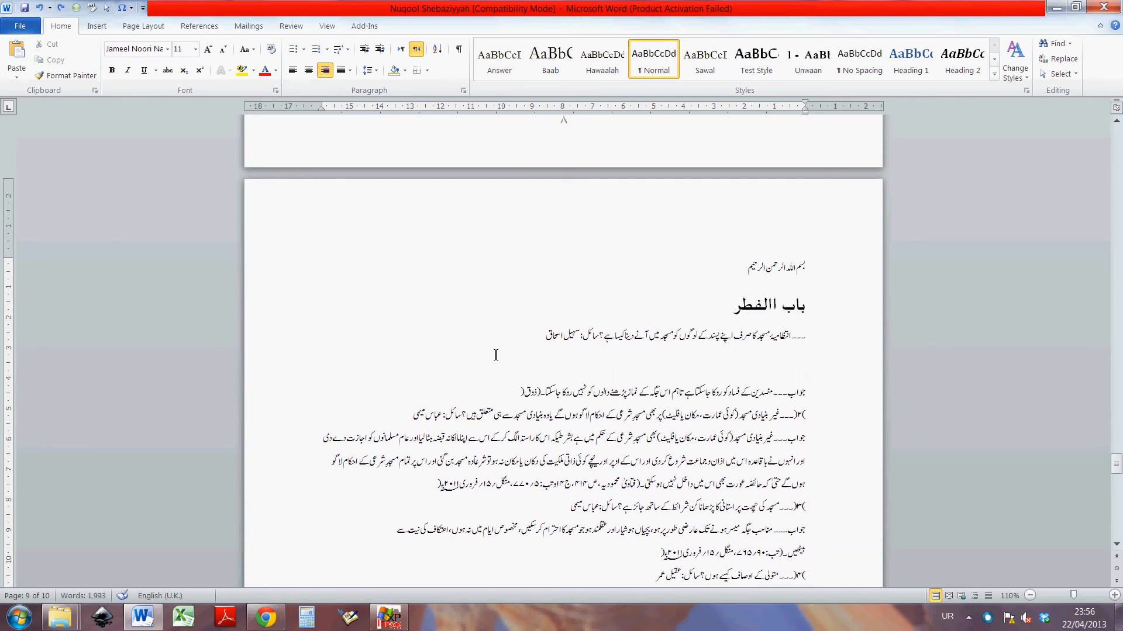
{"action": "key", "text": "ctrl+z"}
{"action": "key", "text": "ctrl+z"}
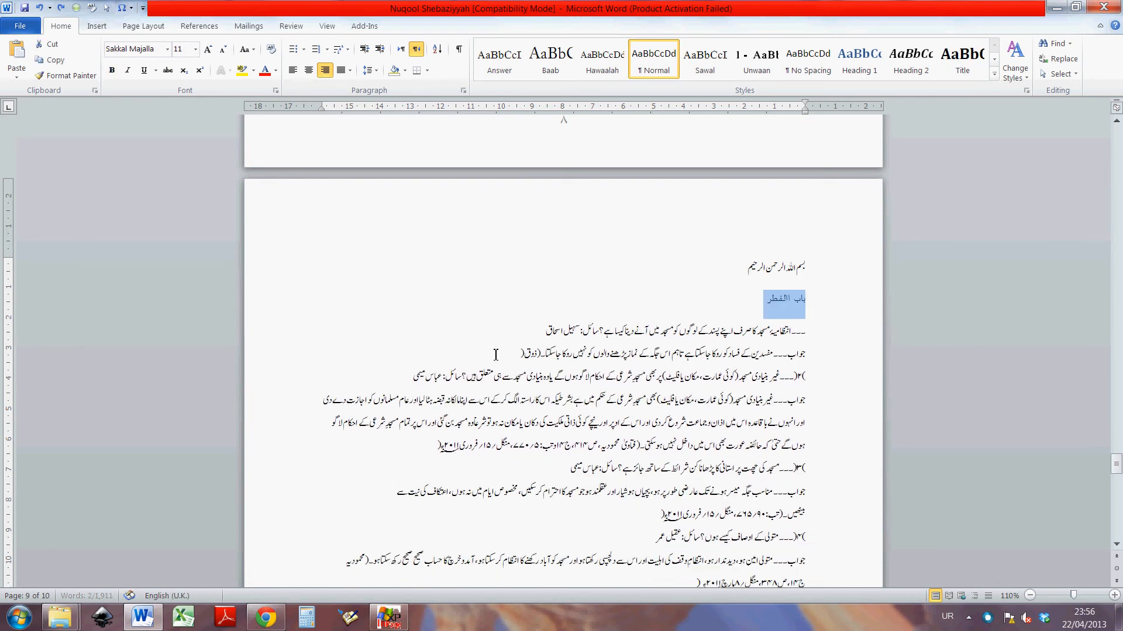
{"action": "key", "text": "ctrl+z"}
{"action": "key", "text": "ctrl+z"}
{"action": "key", "text": "ctrl+z"}
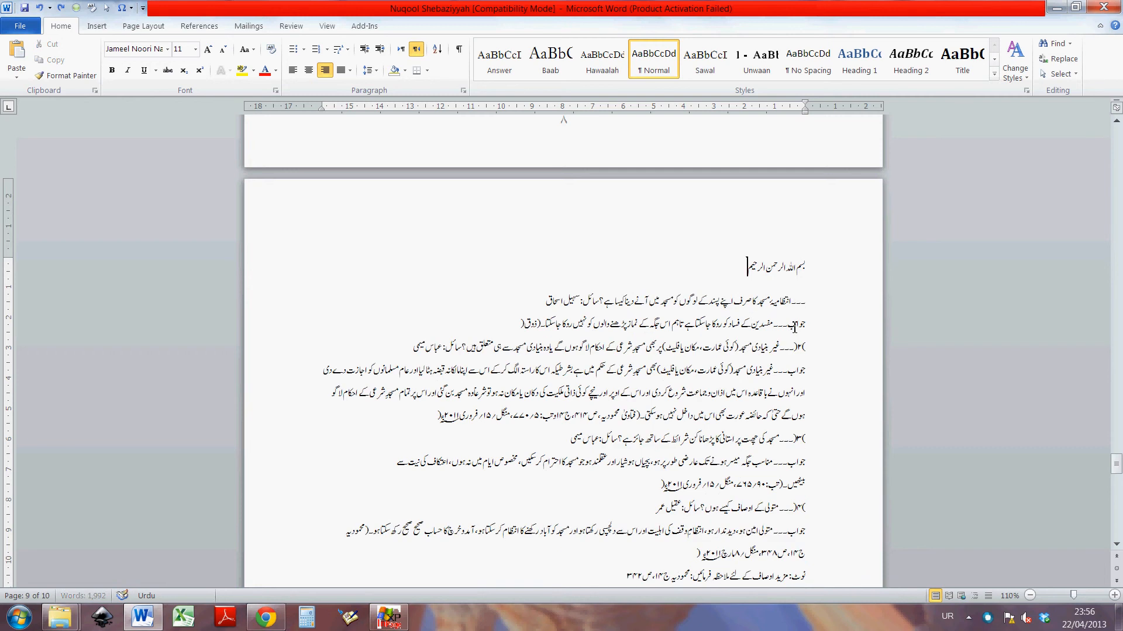
Try a paragraph break between the first question and its جواب line, and remove it
{"action": "left_click", "coordinate": [767, 302]}
{"action": "scroll", "coordinate": [815, 302], "scroll_direction": "up", "scroll_amount": 1}
{"action": "scroll", "coordinate": [815, 302], "scroll_direction": "up", "scroll_amount": 1}
{"action": "scroll", "coordinate": [789, 280], "scroll_direction": "down", "scroll_amount": 1}
{"action": "left_click", "coordinate": [750, 318]}
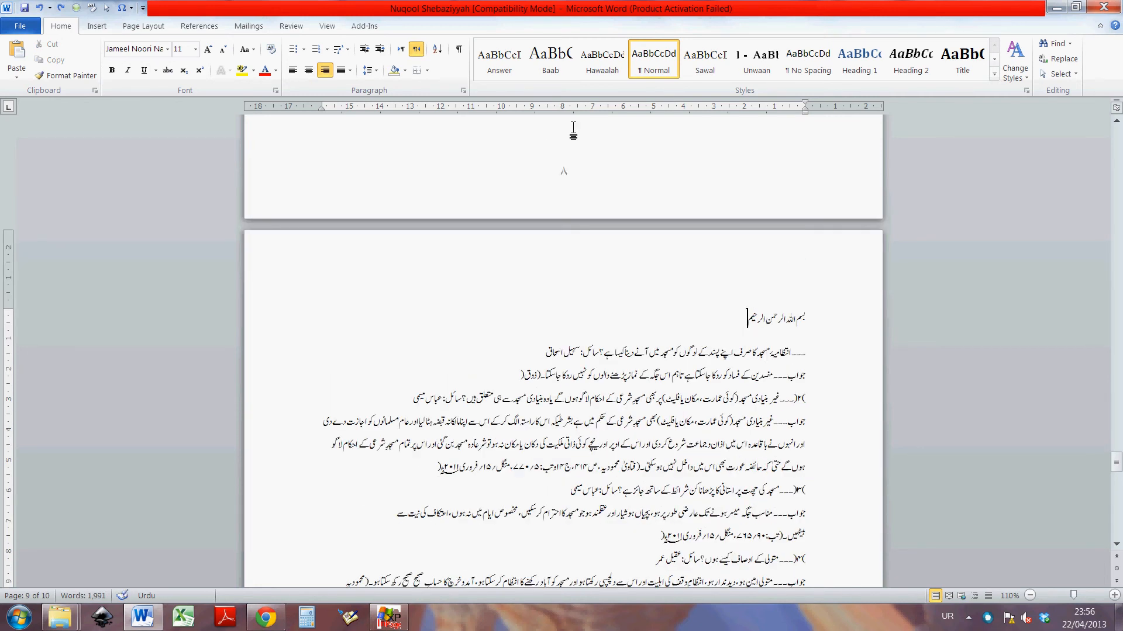
{"action": "left_click", "coordinate": [789, 355]}
{"action": "left_click", "coordinate": [726, 362]}
{"action": "left_click", "coordinate": [750, 382]}
{"action": "left_click", "coordinate": [755, 361]}
{"action": "left_click", "coordinate": [529, 349]}
{"action": "left_click", "coordinate": [820, 363]}
{"action": "left_click", "coordinate": [552, 358]}
{"action": "key", "text": "Return"}
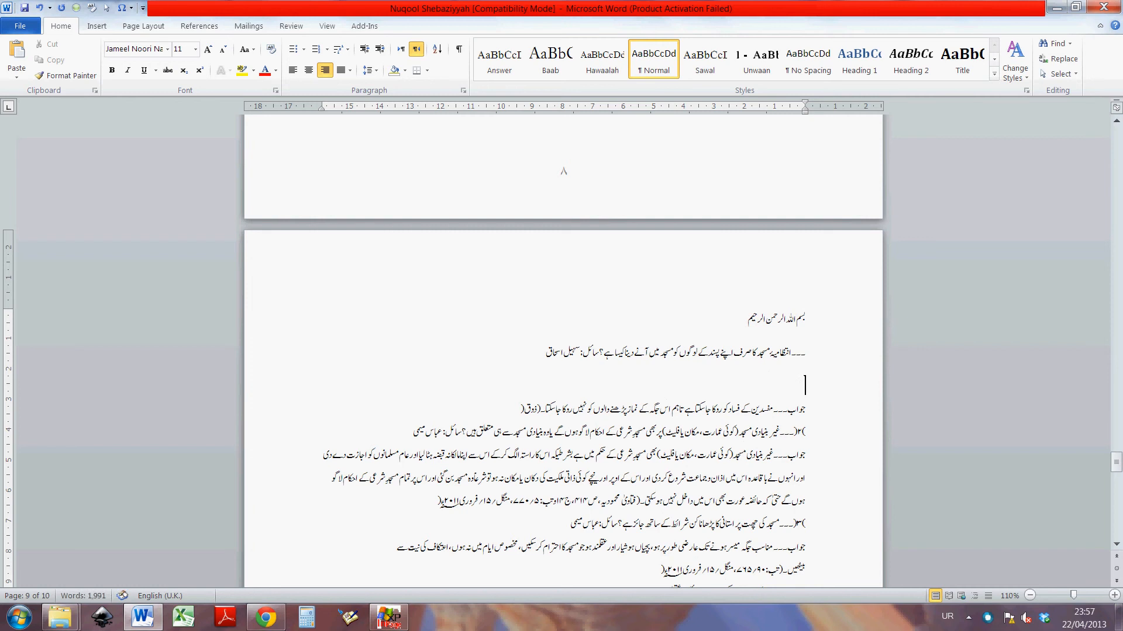
{"action": "key", "text": "BackSpace"}
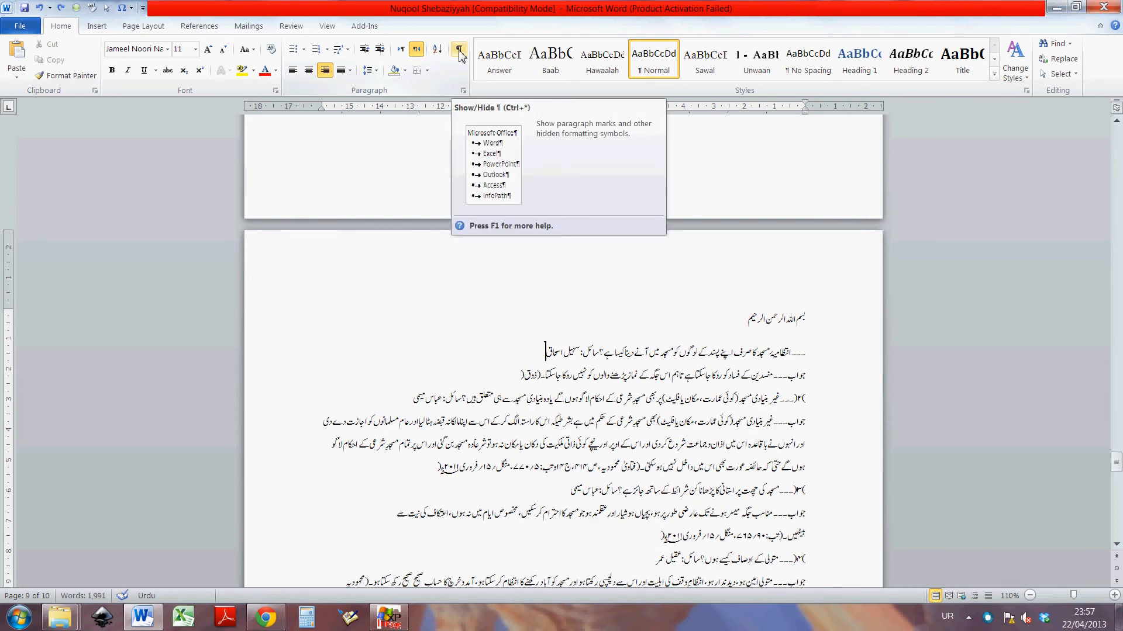
Show the formatting marks and examine the paragraph mark after the bismillah line and the line breaks below it
{"action": "left_click", "coordinate": [459, 52]}
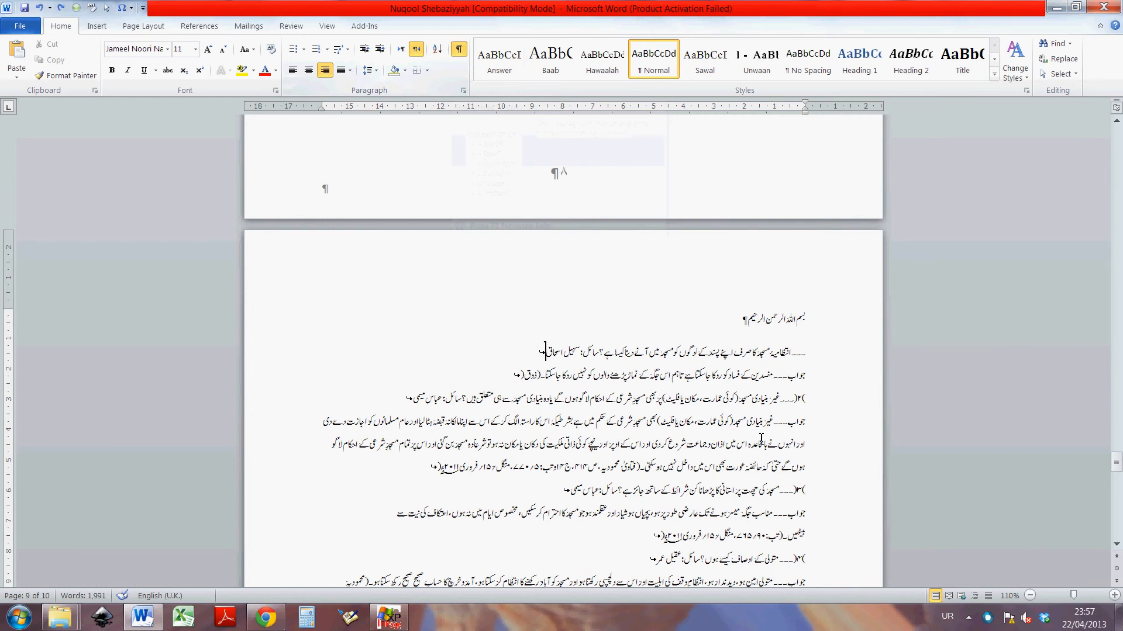
{"action": "left_click", "coordinate": [752, 327]}
{"action": "left_click_drag", "start_coordinate": [749, 326], "coordinate": [744, 326]}
{"action": "left_click", "coordinate": [747, 328]}
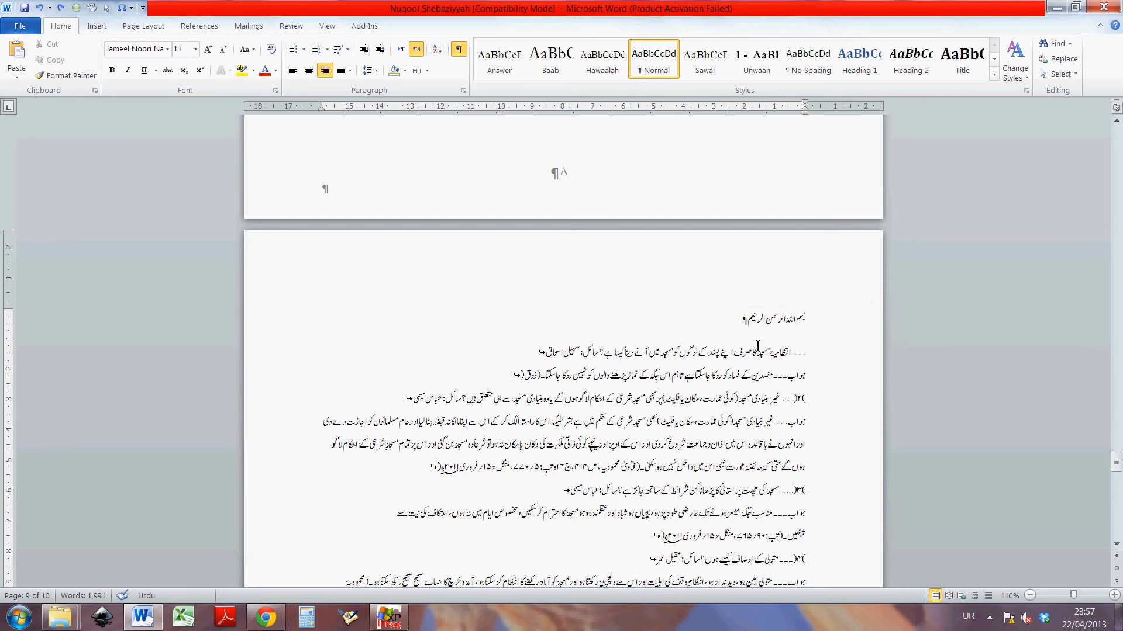
{"action": "scroll", "coordinate": [758, 346], "scroll_direction": "down", "scroll_amount": 1}
Try adding line breaks and a paragraph break after the first question to compare their marks, and undo them
{"action": "left_click", "coordinate": [544, 304]}
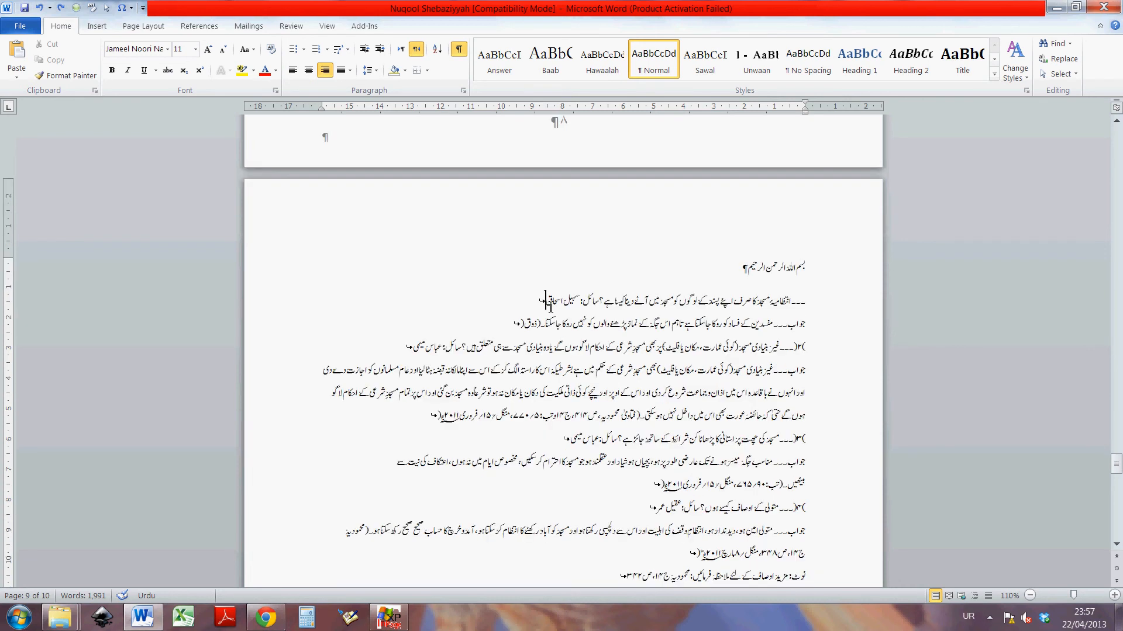
{"action": "double_click", "coordinate": [550, 305]}
{"action": "double_click", "coordinate": [549, 306]}
{"action": "left_click", "coordinate": [551, 305]}
{"action": "key", "text": "BackSpace"}
{"action": "key", "text": "Return"}
{"action": "key", "text": "Return"}
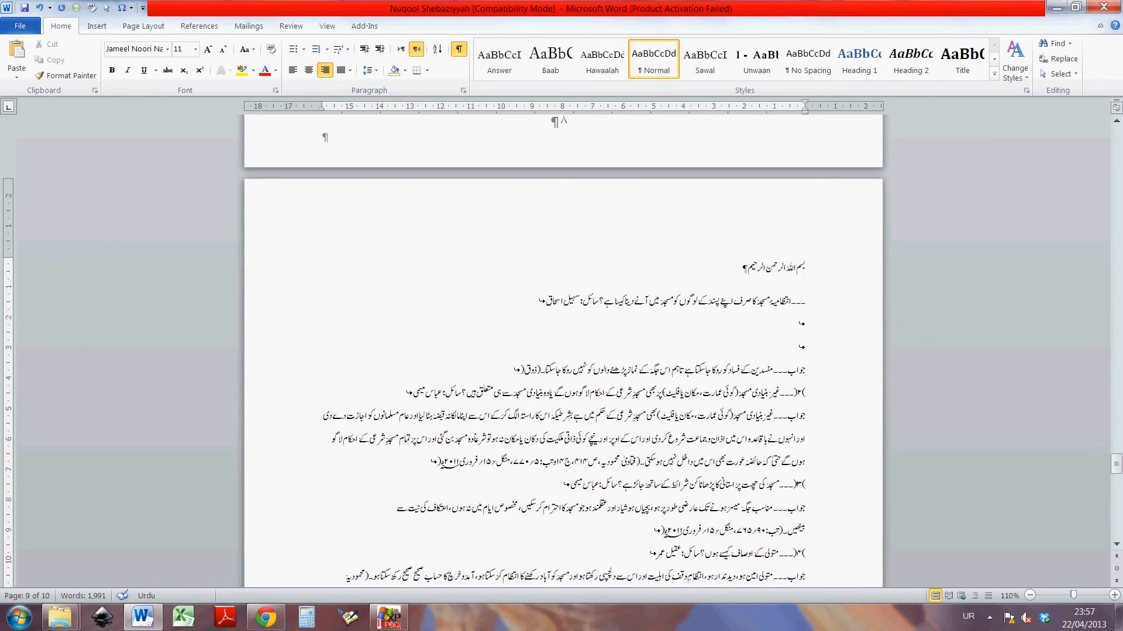
{"action": "key", "text": "Return"}
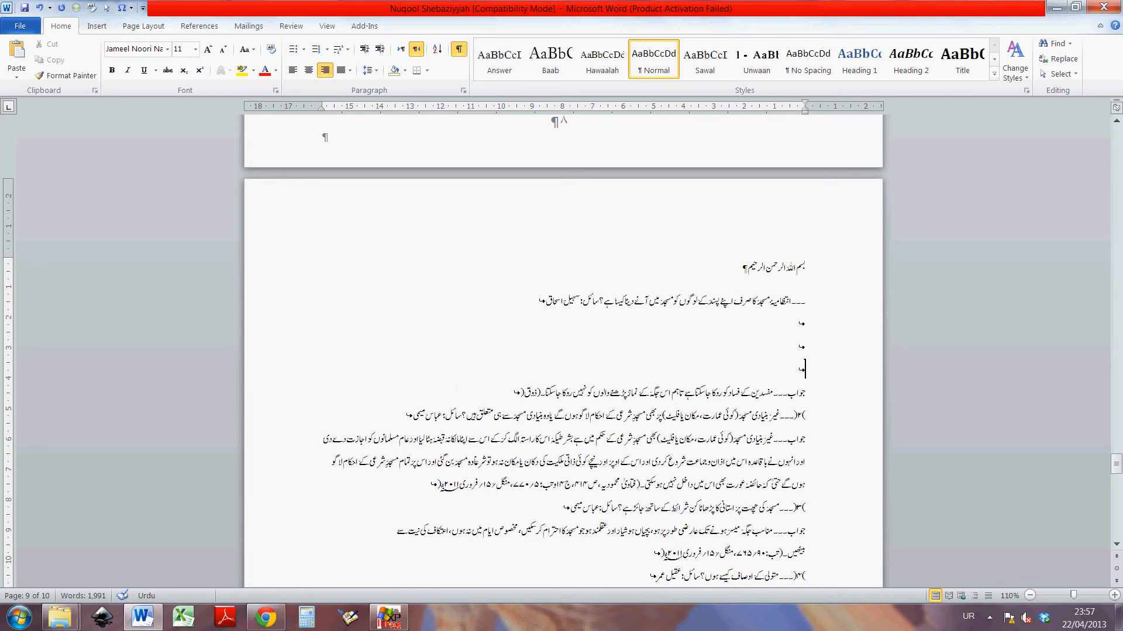
{"action": "key", "text": "Return"}
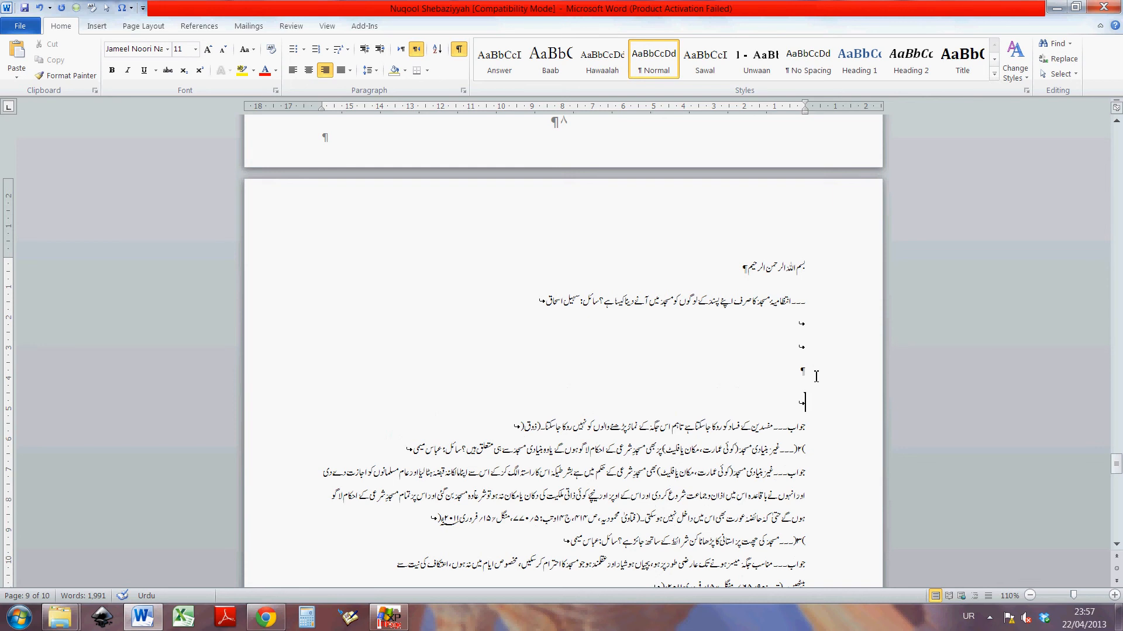
{"action": "key", "text": "ctrl+z"}
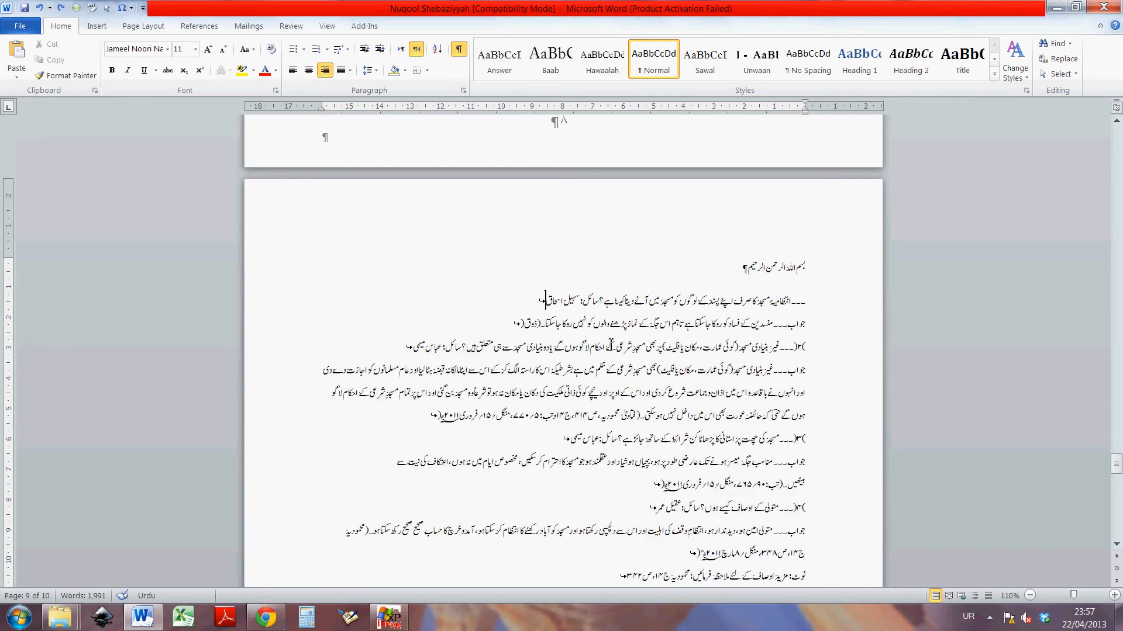
Try applying the Sawal style to the first question while only line breaks separate the lines, and undo it
{"action": "left_click", "coordinate": [767, 302]}
{"action": "left_click", "coordinate": [743, 303]}
{"action": "left_click", "coordinate": [670, 304]}
{"action": "left_click_drag", "start_coordinate": [549, 302], "coordinate": [671, 306]}
{"action": "left_click", "coordinate": [748, 307]}
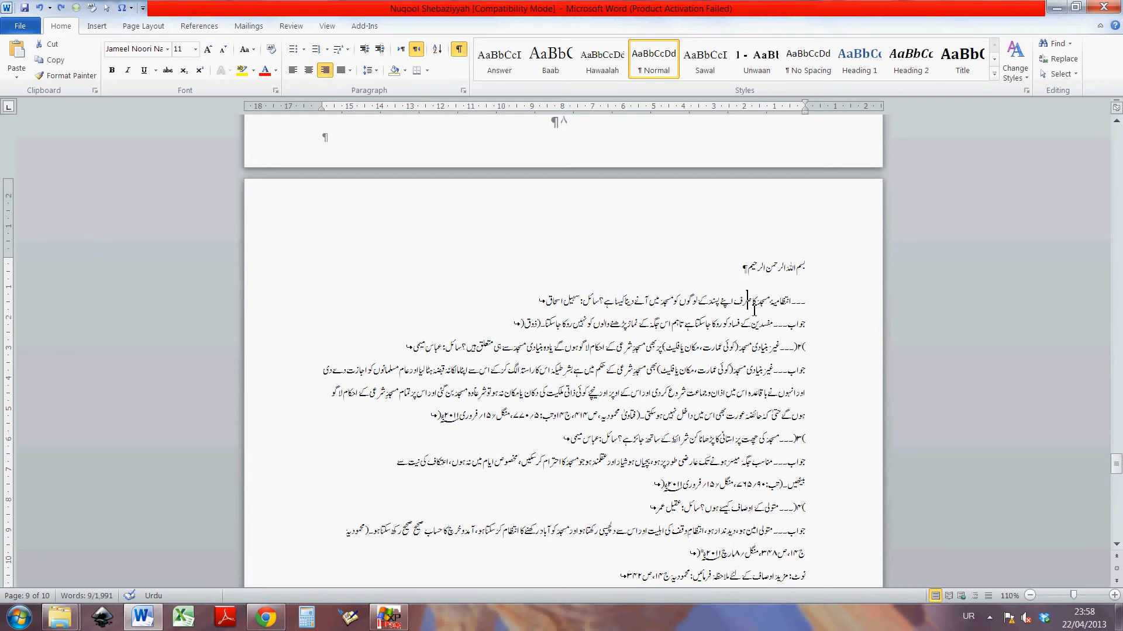
{"action": "left_click", "coordinate": [706, 72]}
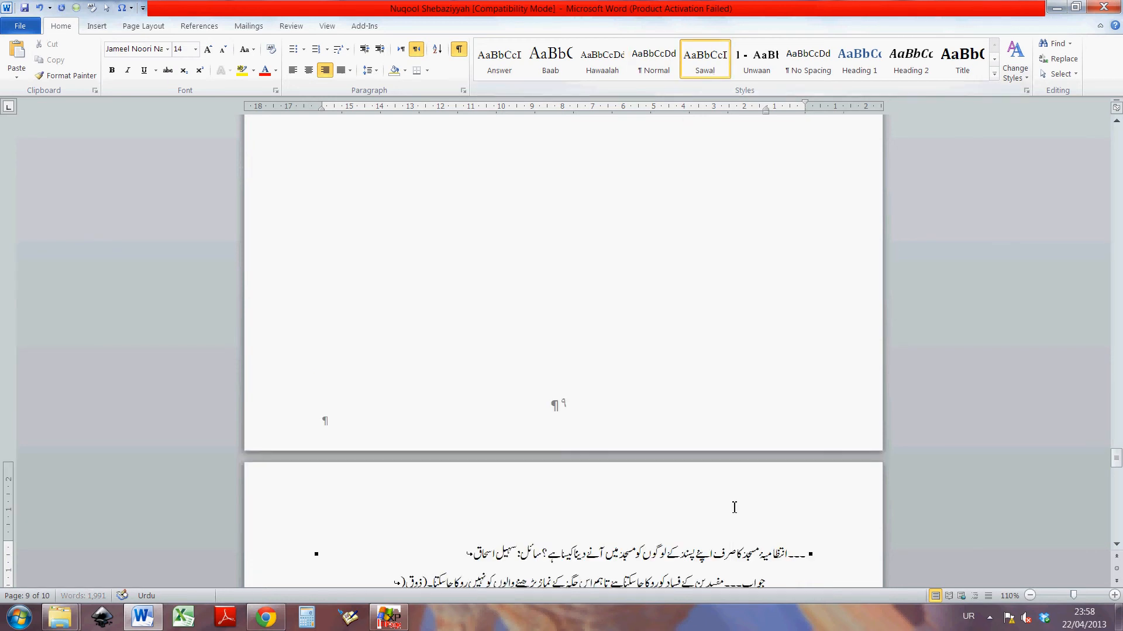
{"action": "scroll", "coordinate": [730, 507], "scroll_direction": "down", "scroll_amount": 3}
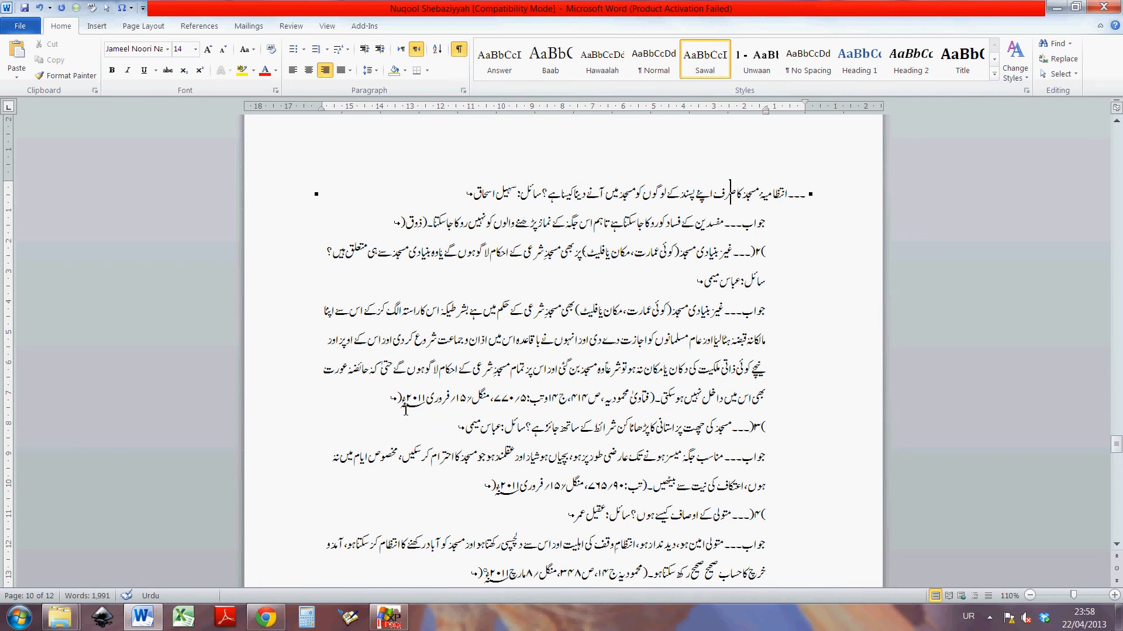
{"action": "key", "text": "ctrl+z"}
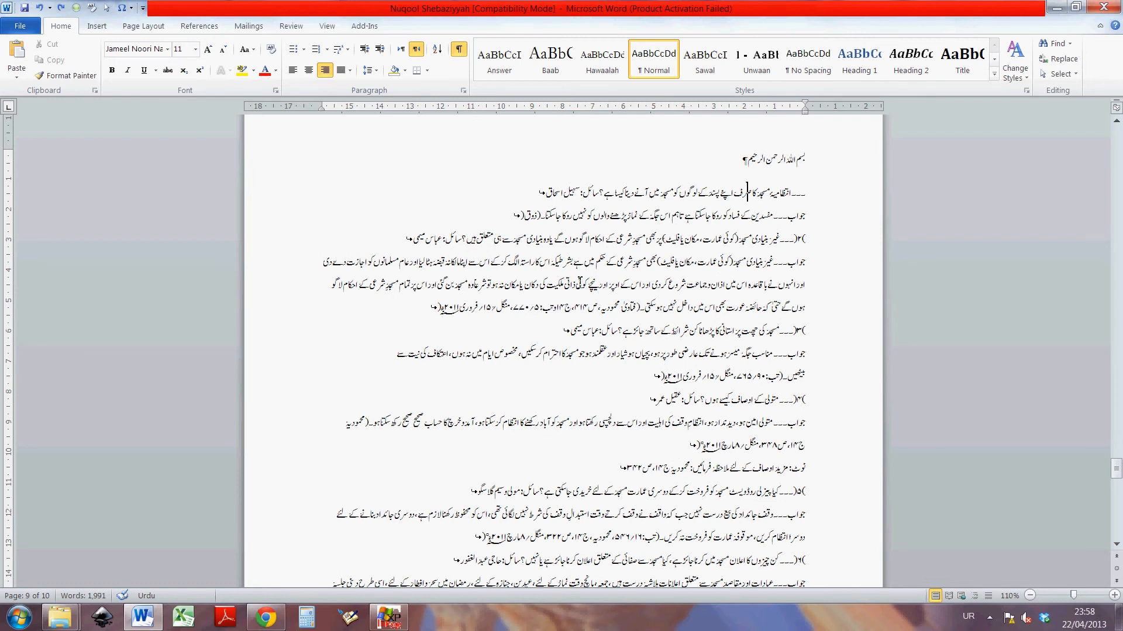
Insert a paragraph break at the end of the second question line
{"action": "left_click", "coordinate": [401, 243]}
{"action": "key", "text": "Return"}
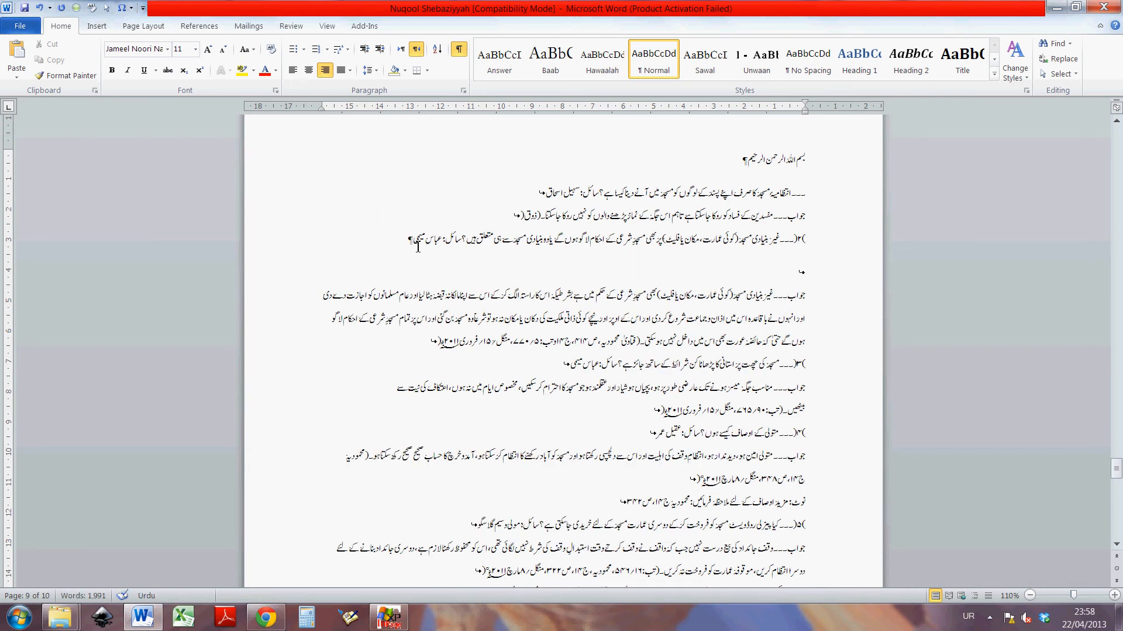
Try the Sawal style on the block running from the first question through the second question, and undo it
{"action": "left_click", "coordinate": [607, 216]}
{"action": "left_click", "coordinate": [690, 191]}
{"action": "left_click", "coordinate": [704, 72]}
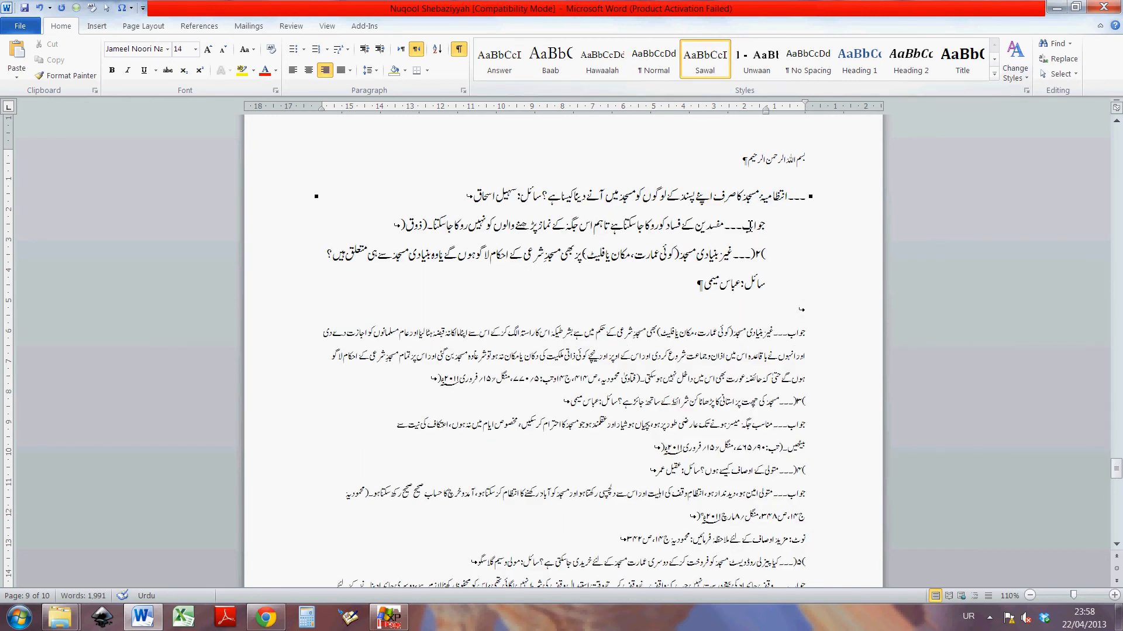
{"action": "key", "text": "ctrl+z"}
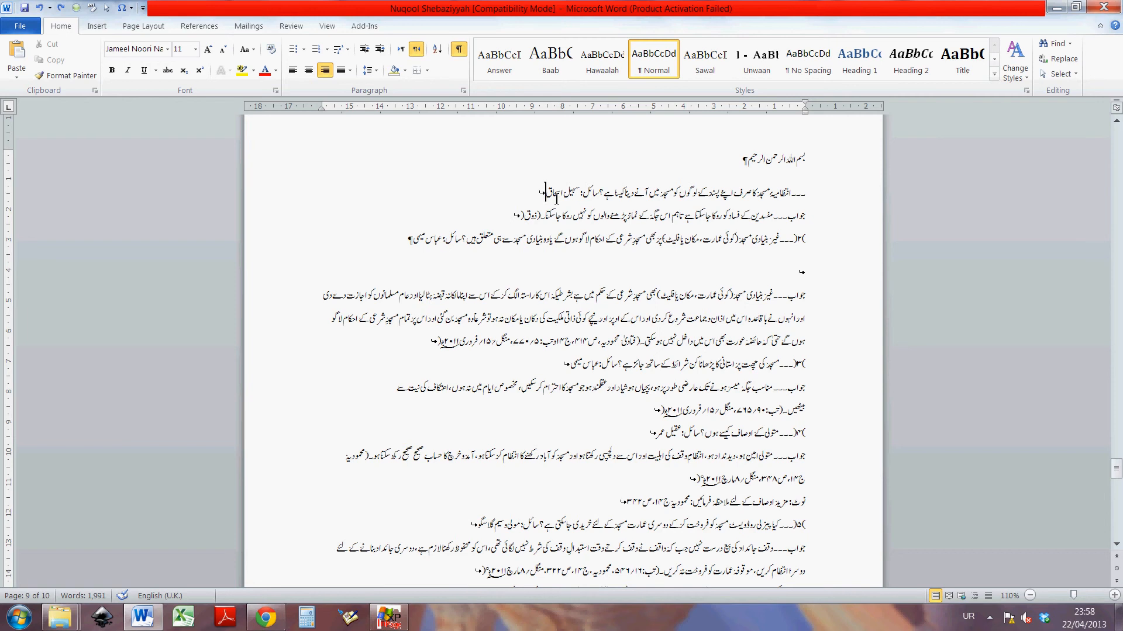
Replace the line breaks after the first question and after its answer with paragraph breaks
{"action": "left_click", "coordinate": [552, 199]}
{"action": "key", "text": "Delete"}
{"action": "key", "text": "Return"}
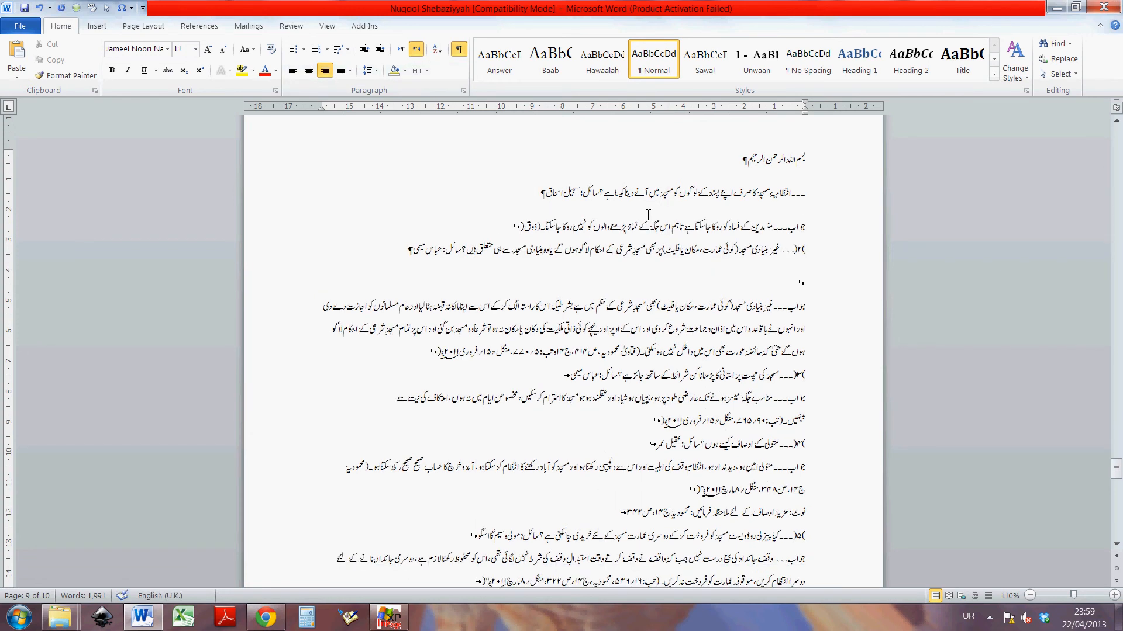
{"action": "key", "text": "Return"}
{"action": "key", "text": "Delete"}
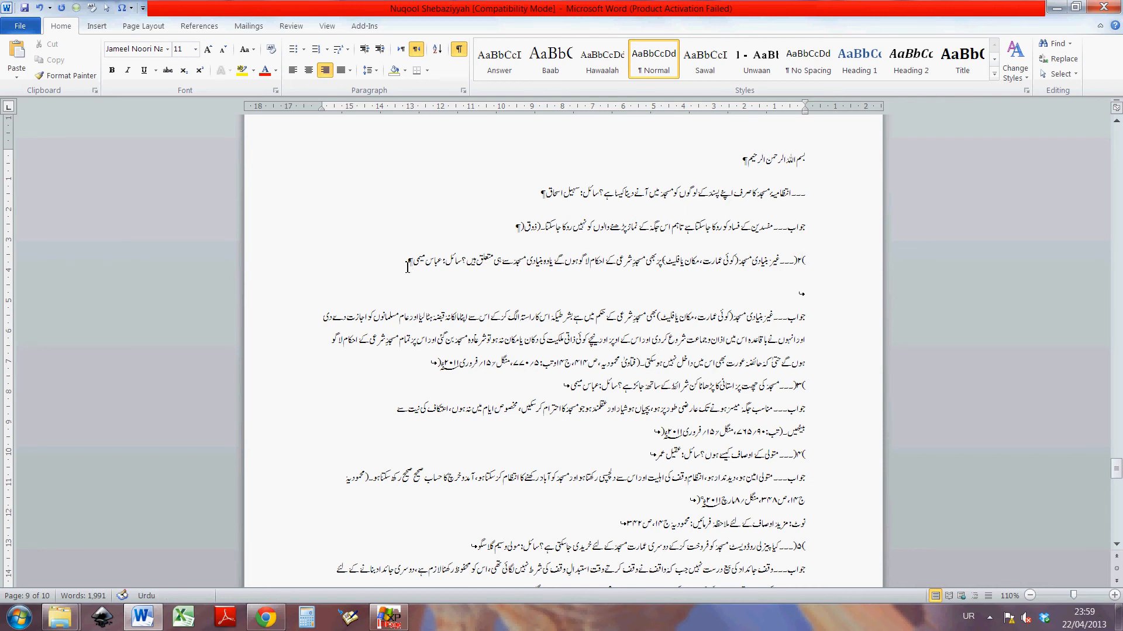
Remove the leftover line break below the second question and end the second answer with a paragraph break instead of a line break
{"action": "key", "text": "Down"}
{"action": "key", "text": "Delete"}
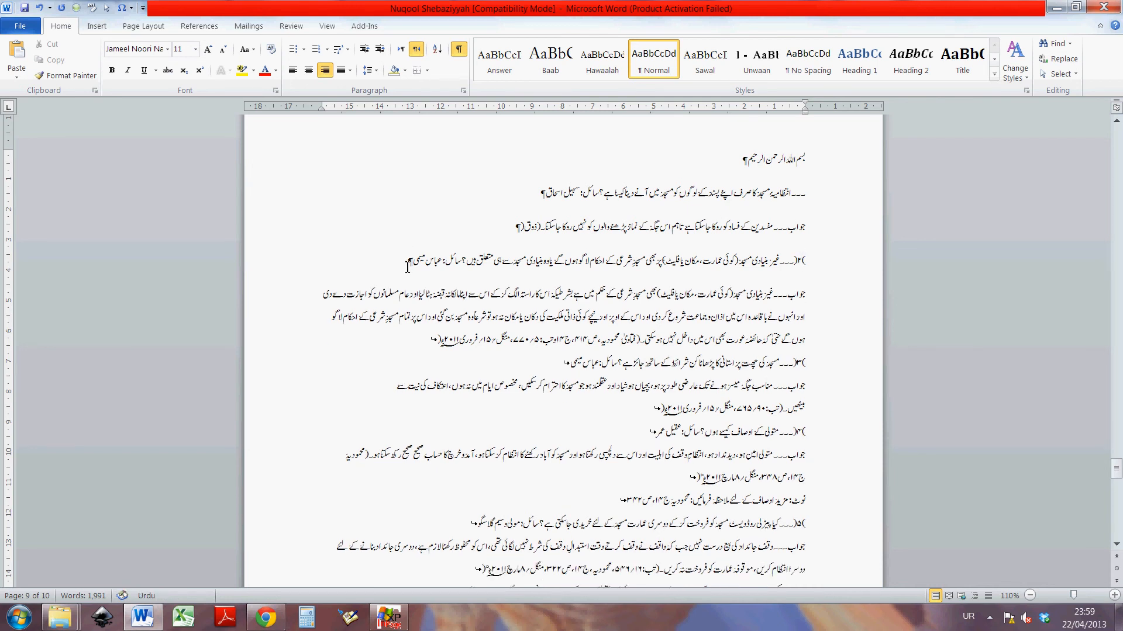
{"action": "left_click", "coordinate": [433, 349]}
{"action": "key", "text": "Delete"}
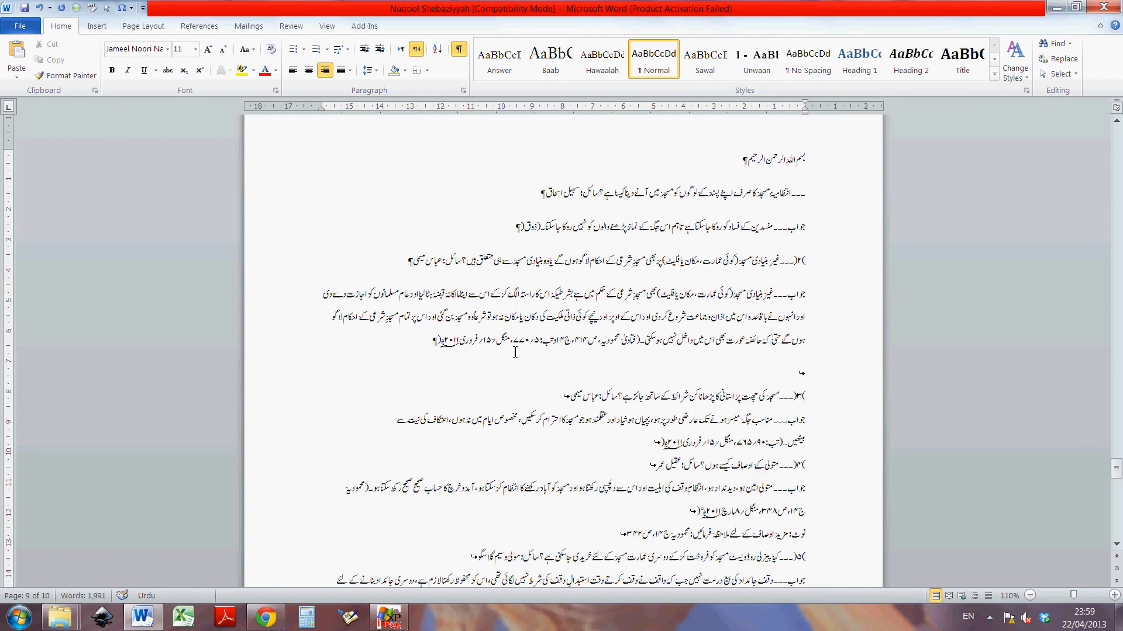
{"action": "key", "text": "Return"}
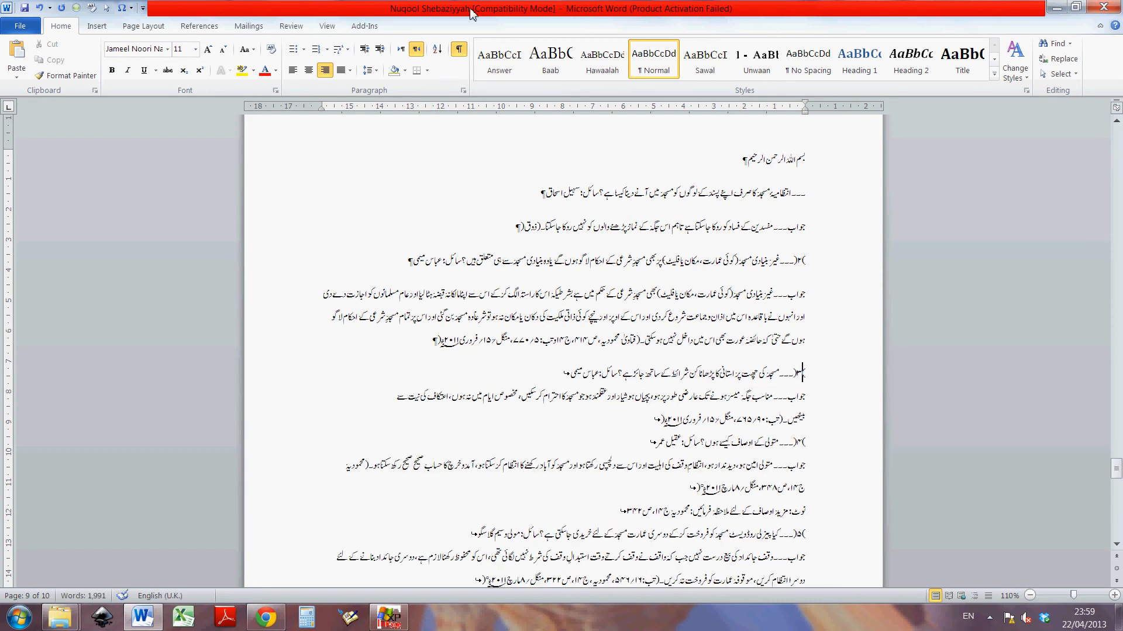
Hide the formatting marks and delete the bismillah line above the first question
{"action": "left_click", "coordinate": [459, 50]}
{"action": "left_click", "coordinate": [787, 197]}
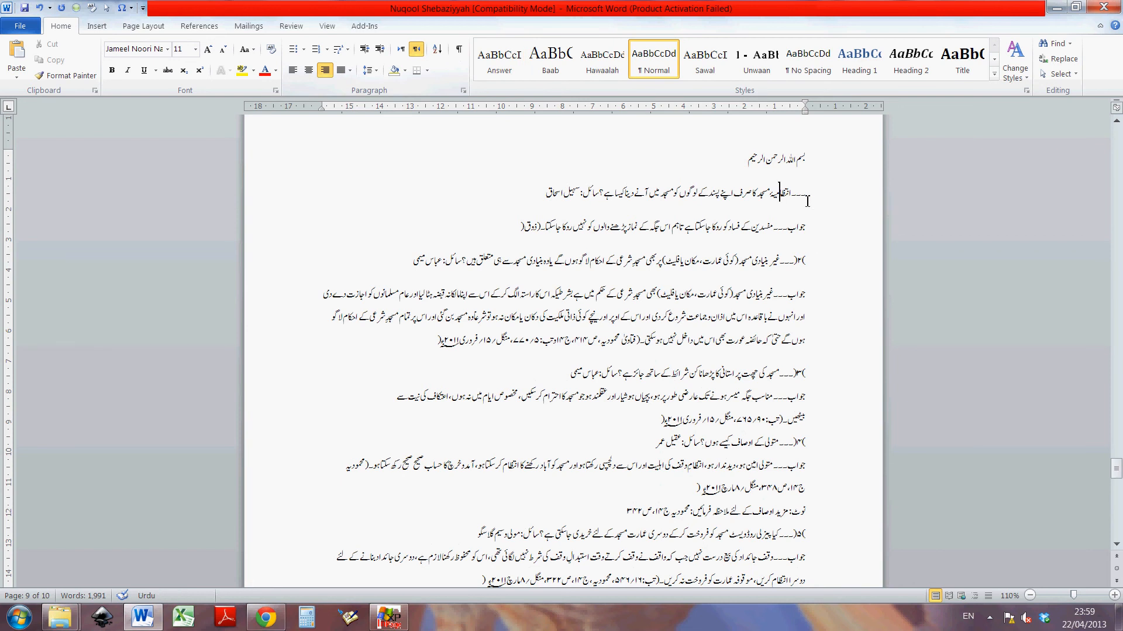
{"action": "key", "text": "Up"}
{"action": "left_click", "coordinate": [776, 166]}
{"action": "left_click_drag", "start_coordinate": [737, 163], "coordinate": [810, 167]}
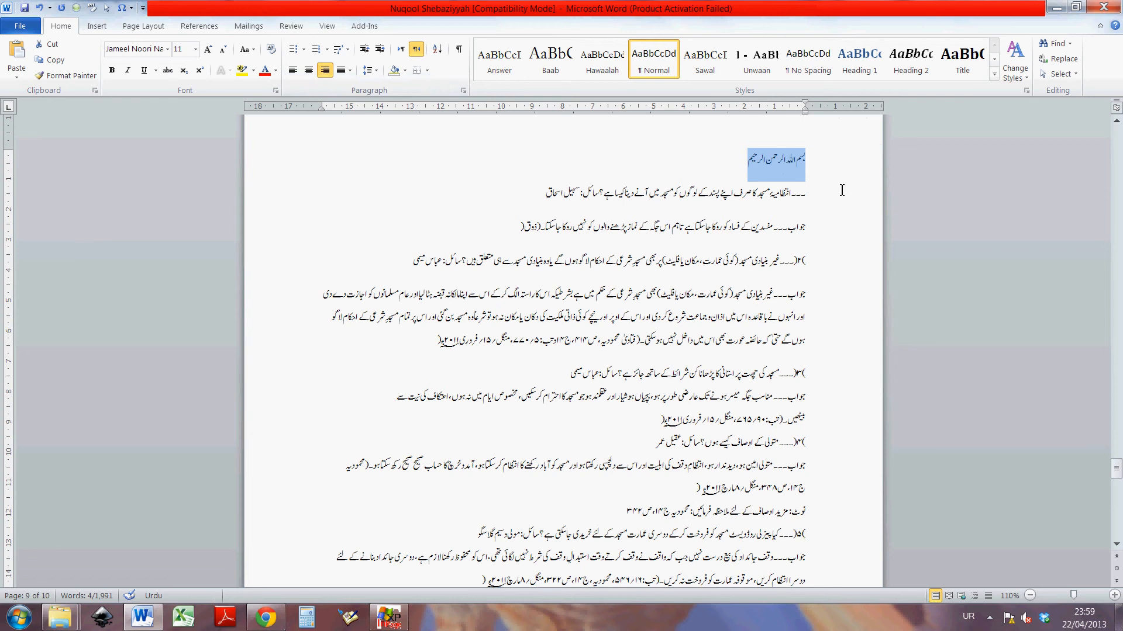
{"action": "key", "text": "Delete"}
Apply the Sawal style to the first question paragraph
{"action": "left_click", "coordinate": [777, 201]}
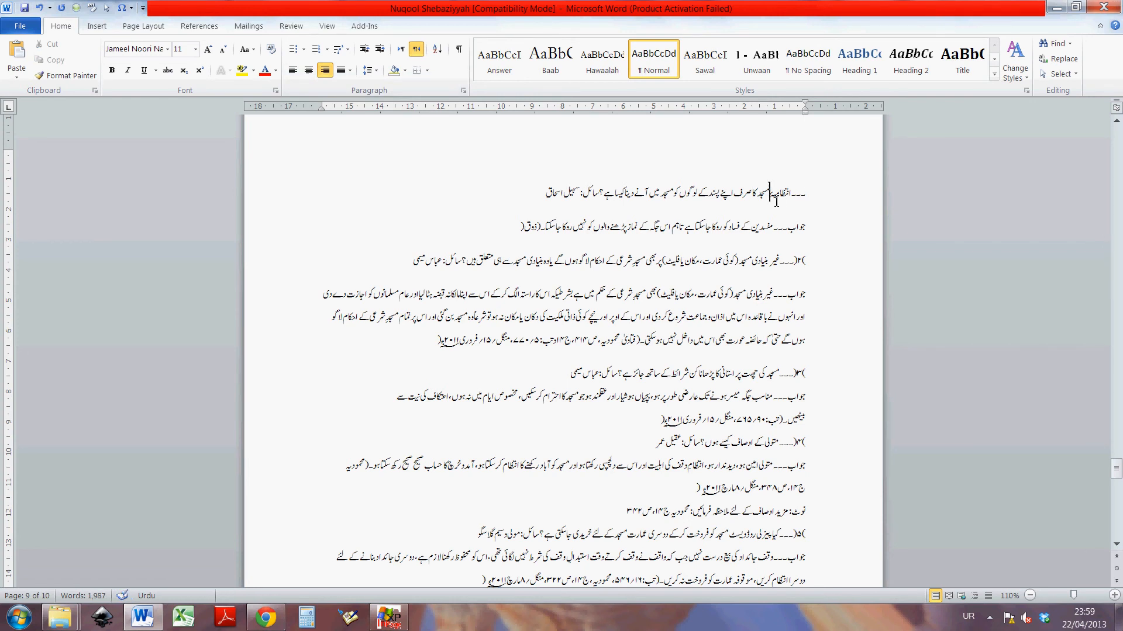
{"action": "left_click", "coordinate": [798, 198]}
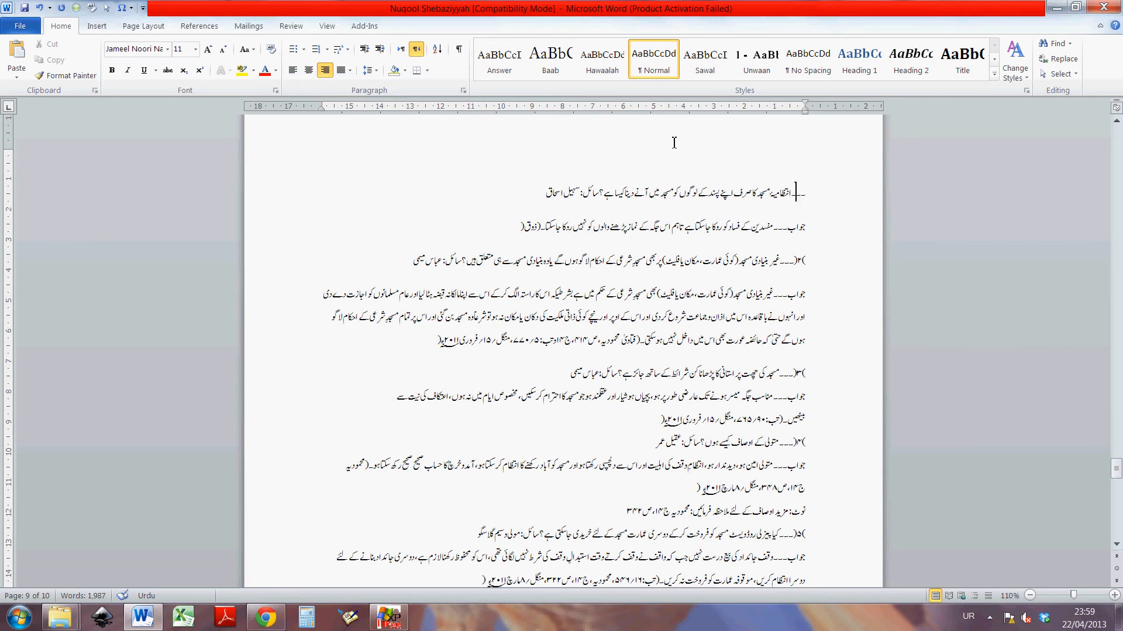
{"action": "left_click", "coordinate": [705, 71]}
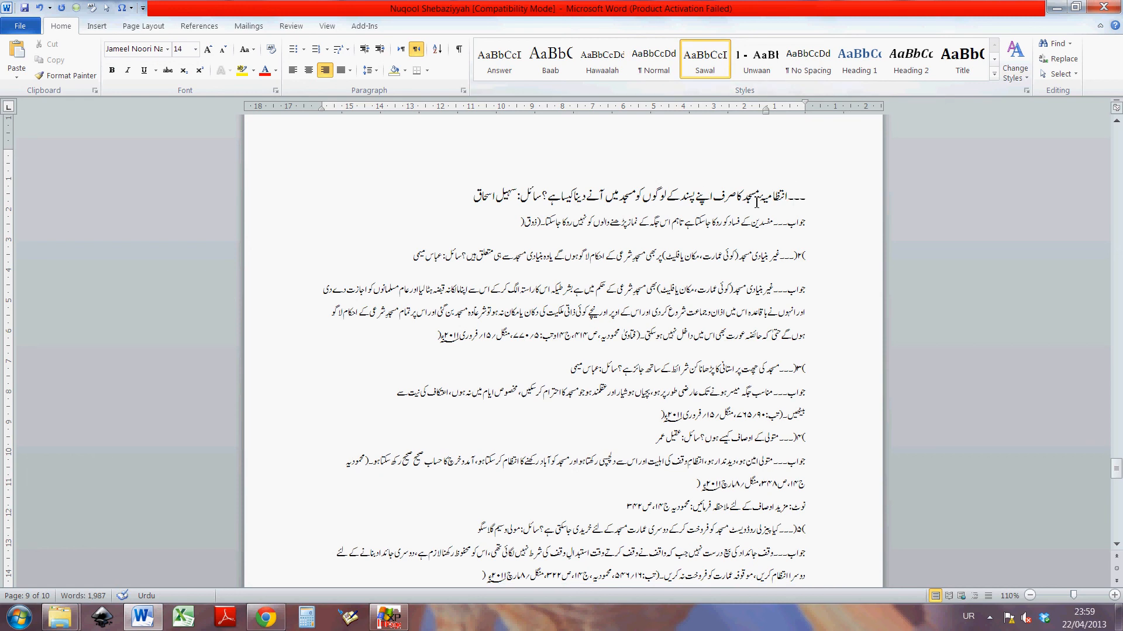
Copy the باب العقيقة heading with its first title, question and answer from the formatted chapter to above the first unformatted question
{"action": "left_click", "coordinate": [1117, 122]}
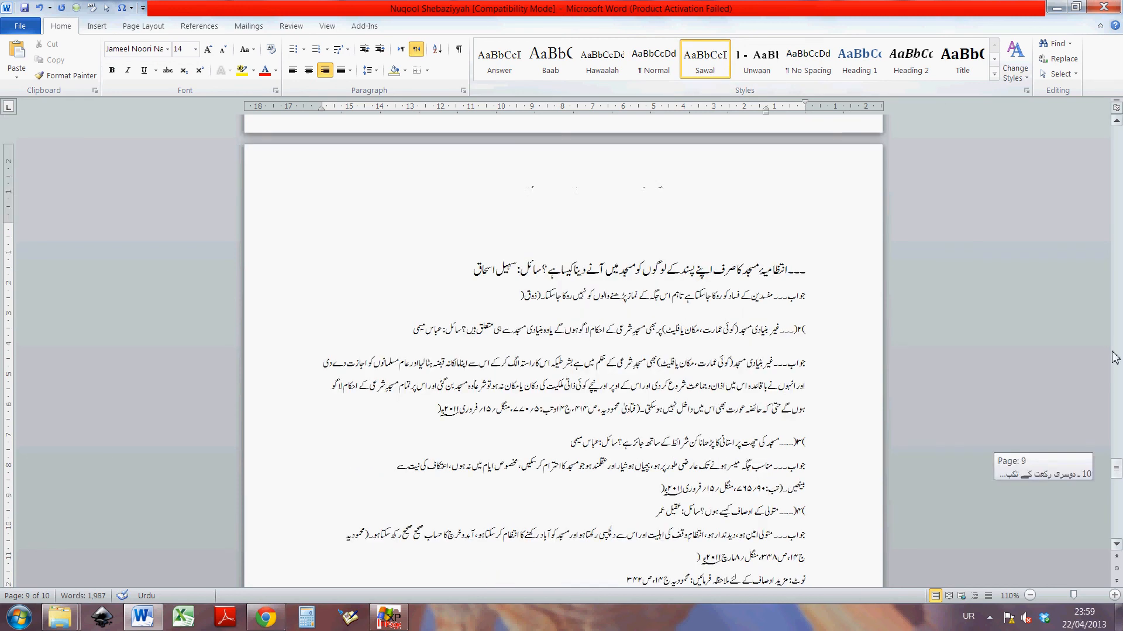
{"action": "left_click_drag", "start_coordinate": [1118, 133], "coordinate": [1116, 231]}
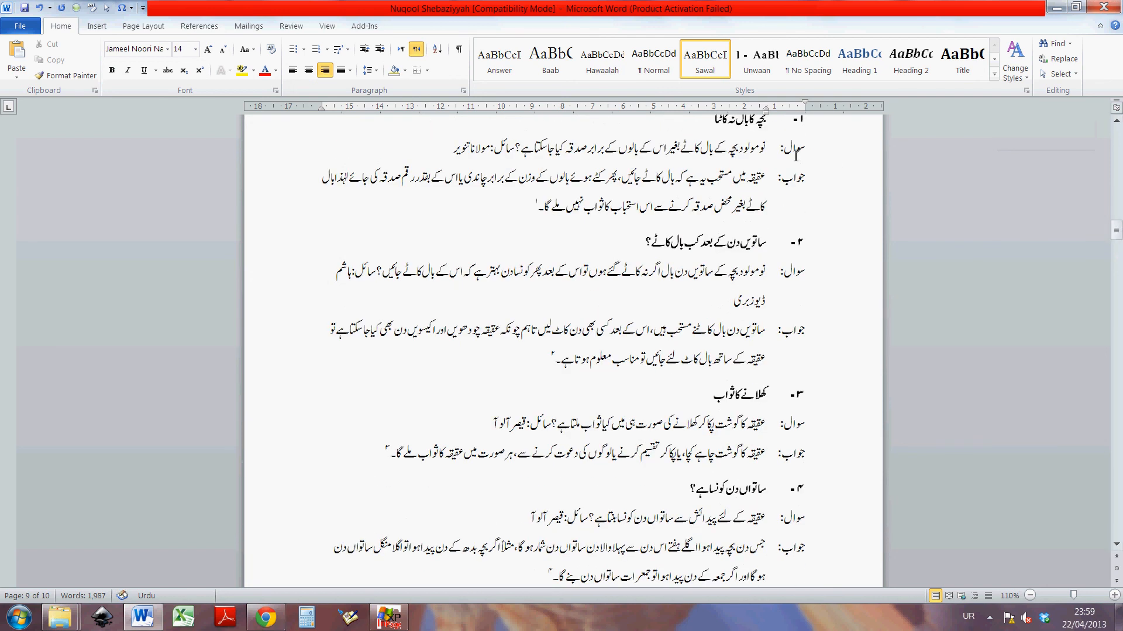
{"action": "left_click_drag", "start_coordinate": [773, 152], "coordinate": [742, 228]}
{"action": "left_click", "coordinate": [795, 152]}
{"action": "scroll", "coordinate": [812, 152], "scroll_direction": "up", "scroll_amount": 1}
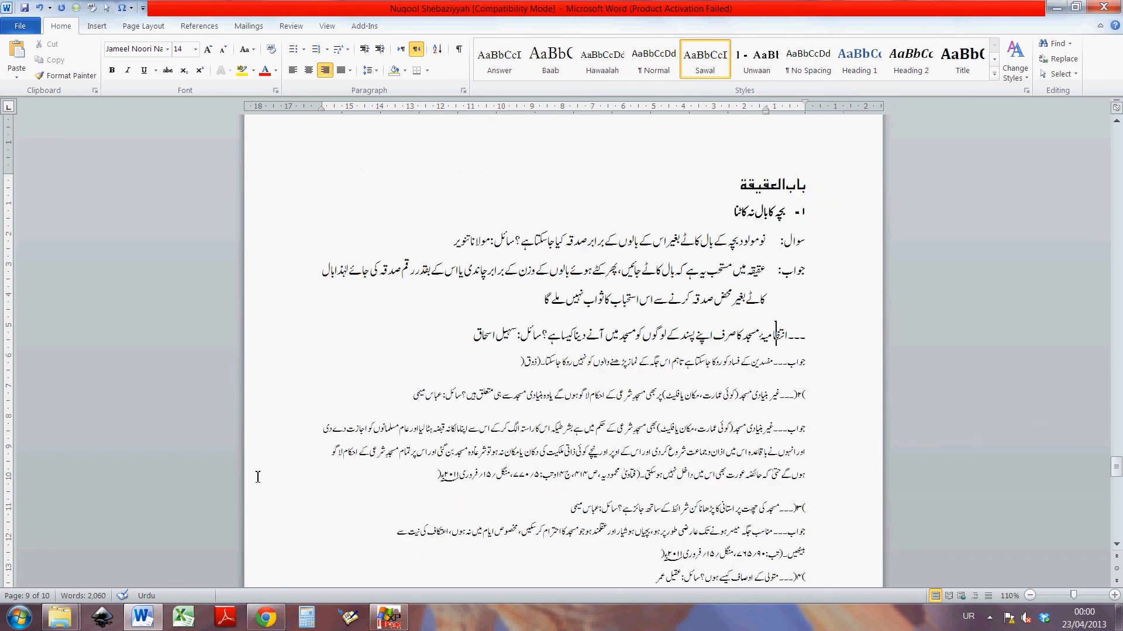
Compare the styles of the copied title, question and answer with the first unformatted question below them
{"action": "left_click", "coordinate": [756, 289]}
{"action": "left_click_drag", "start_coordinate": [526, 300], "coordinate": [802, 201]}
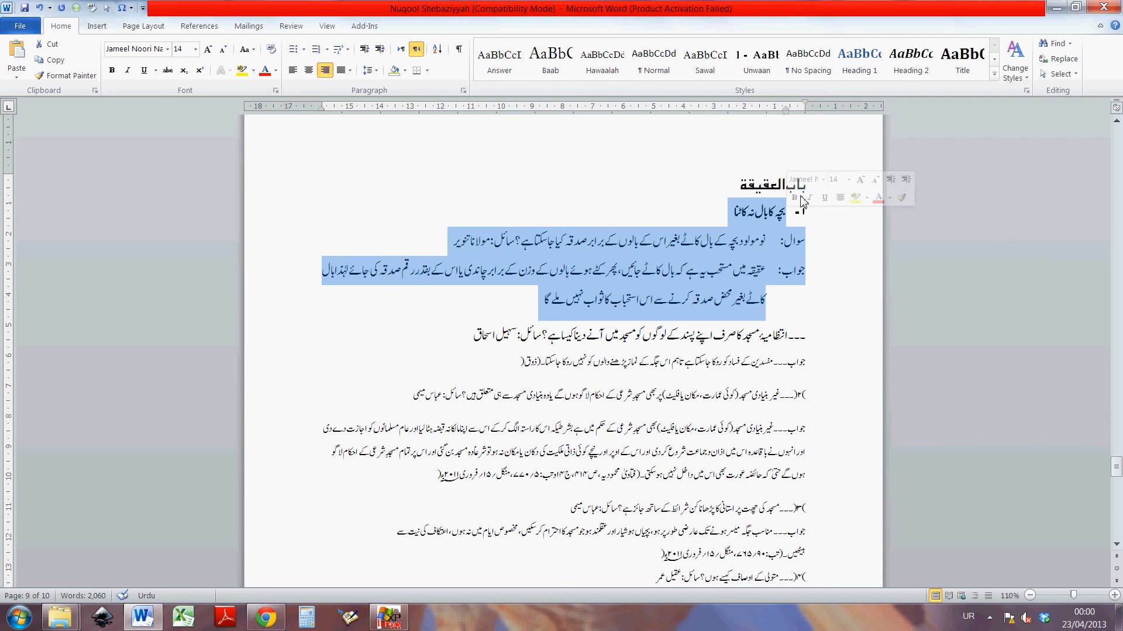
{"action": "left_click", "coordinate": [702, 205]}
{"action": "left_click", "coordinate": [797, 193]}
{"action": "left_click", "coordinate": [793, 339]}
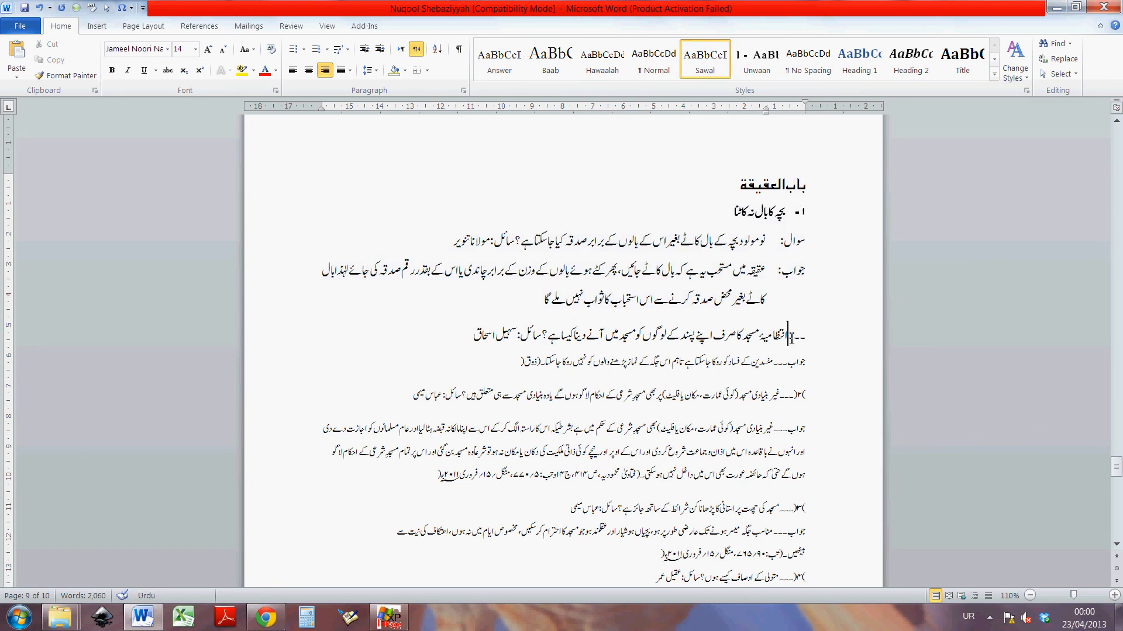
{"action": "key", "text": "ctrl+Left"}
{"action": "left_click", "coordinate": [787, 215]}
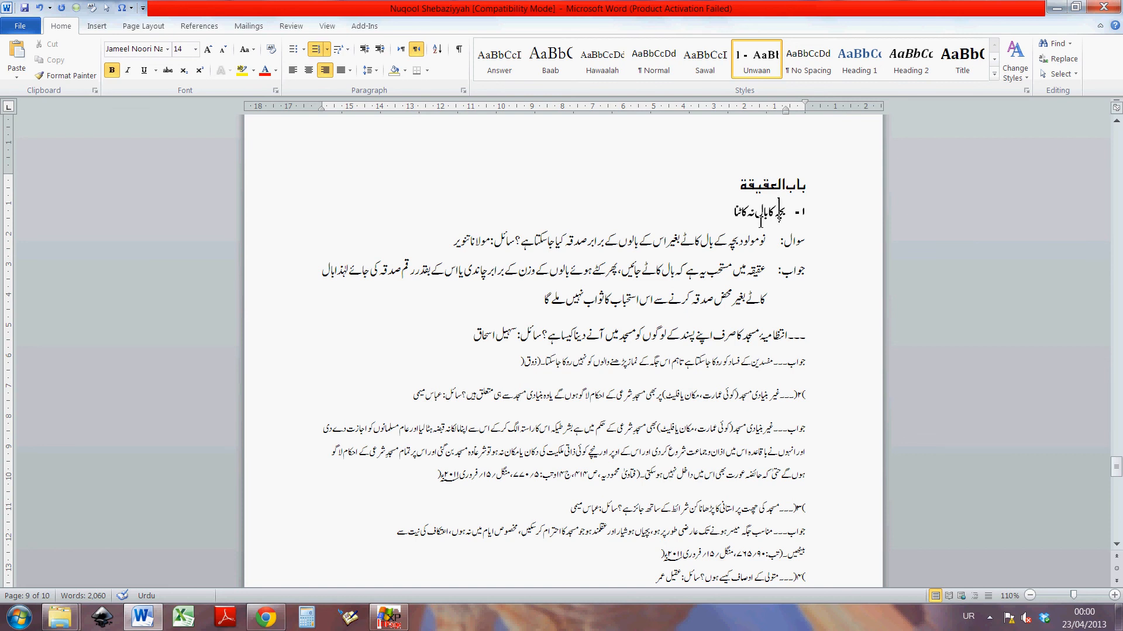
{"action": "left_click", "coordinate": [760, 343]}
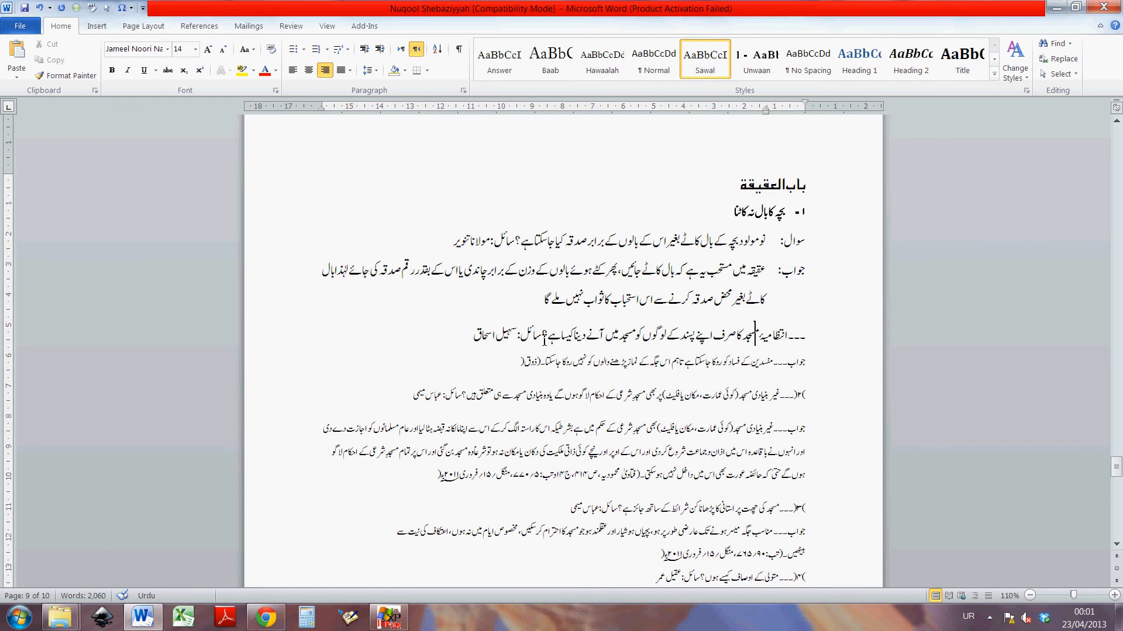
Insert a new paragraph above the unformatted question and enter the title مسجد سے لوگوں کو روکنا
{"action": "left_click", "coordinate": [665, 344]}
{"action": "key", "text": "Return"}
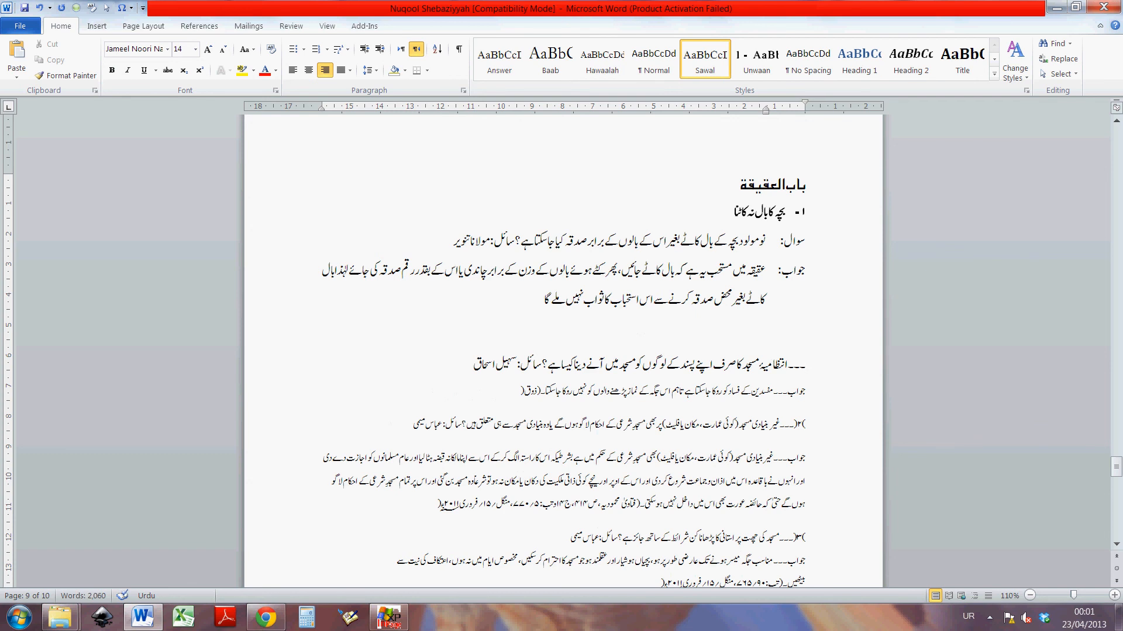
{"action": "type", "text": "مسجد میں کس قس"}
{"action": "key", "text": "ctrl+BackSpace"}
{"action": "key", "text": "ctrl+BackSpace"}
{"action": "key", "text": "ctrl+BackSpace"}
{"action": "type", "text": "سے لوگوں کوروکنا"}
Apply the Unwaan style to the new title paragraph, matching the title of the sample entry
{"action": "left_click", "coordinate": [773, 340]}
{"action": "left_click", "coordinate": [782, 213]}
{"action": "left_click", "coordinate": [777, 339]}
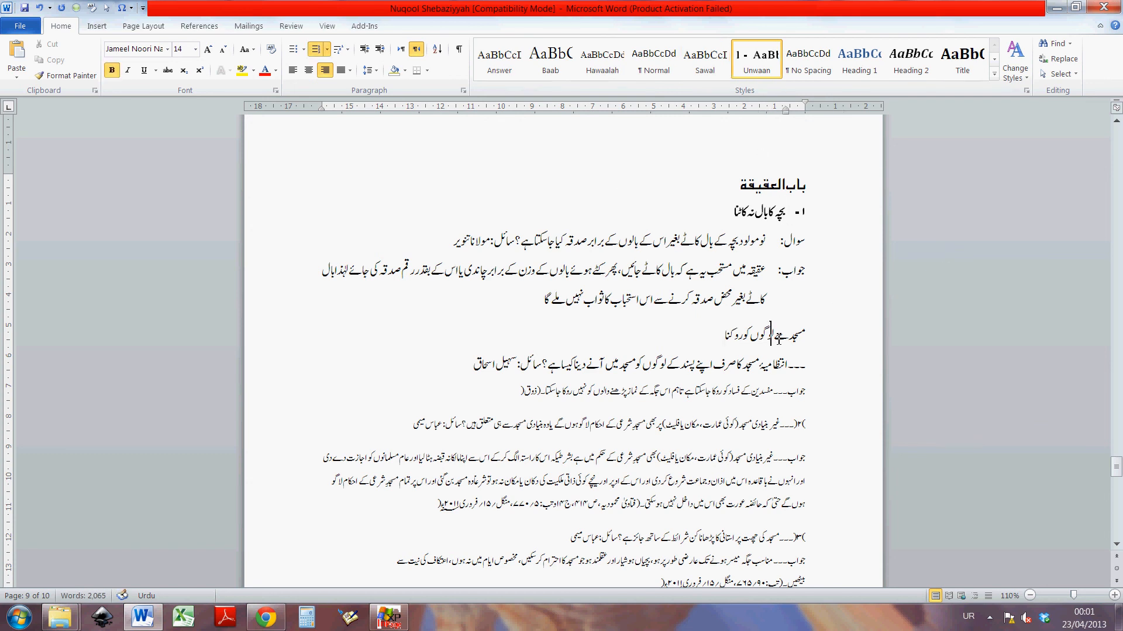
{"action": "left_click", "coordinate": [757, 59]}
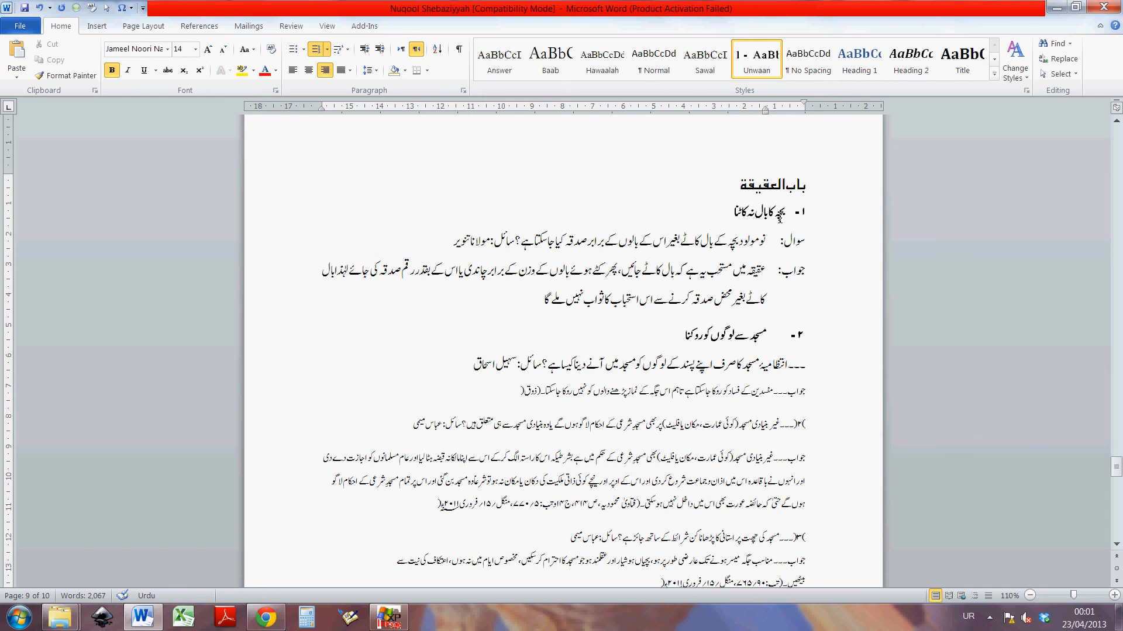
Replace the dashes before the question under the new title with the سوال: label copied from the sample question
{"action": "left_click", "coordinate": [773, 246]}
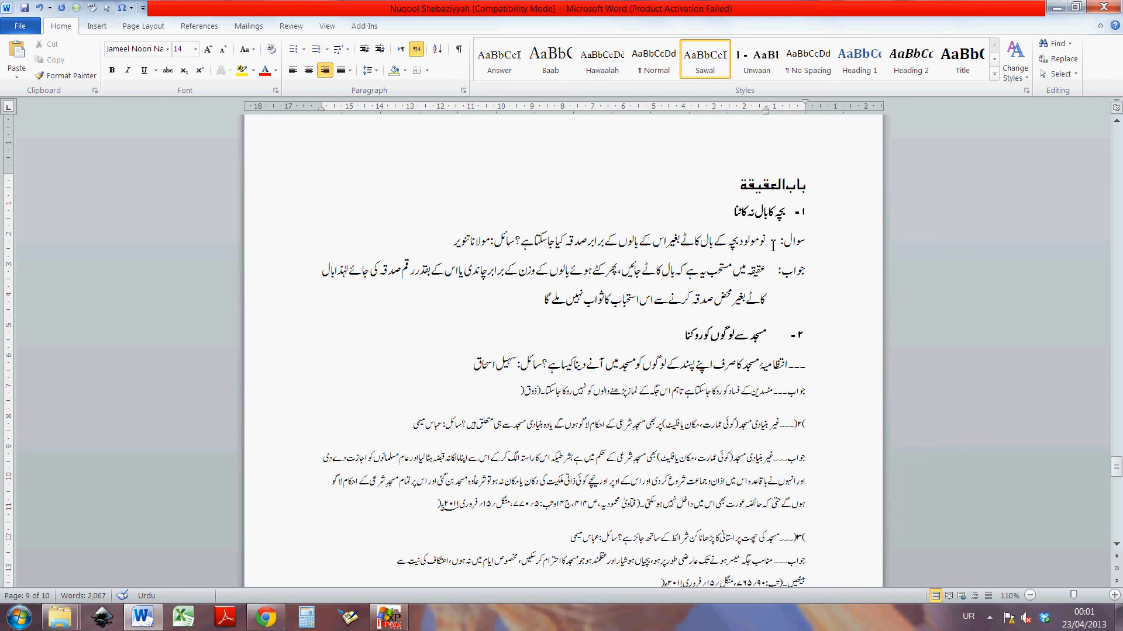
{"action": "left_click_drag", "start_coordinate": [818, 246], "coordinate": [792, 248]}
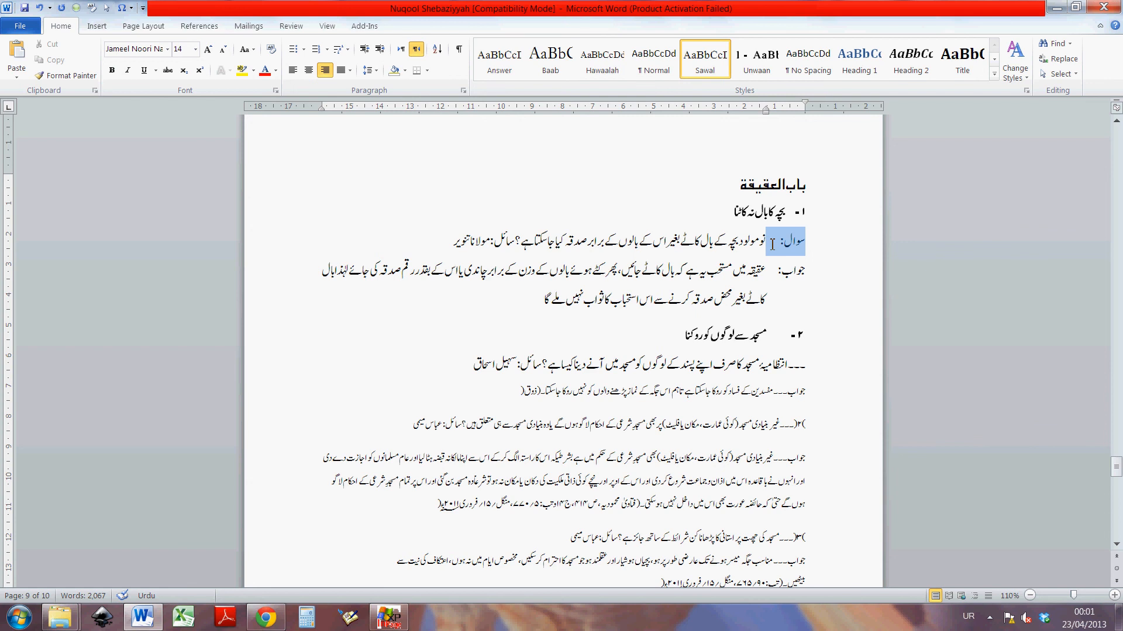
{"action": "key", "text": "ctrl+c"}
{"action": "left_click", "coordinate": [821, 374]}
{"action": "key", "text": "ctrl+v"}
{"action": "key", "text": "Delete"}
{"action": "key", "text": "Delete"}
{"action": "key", "text": "Delete"}
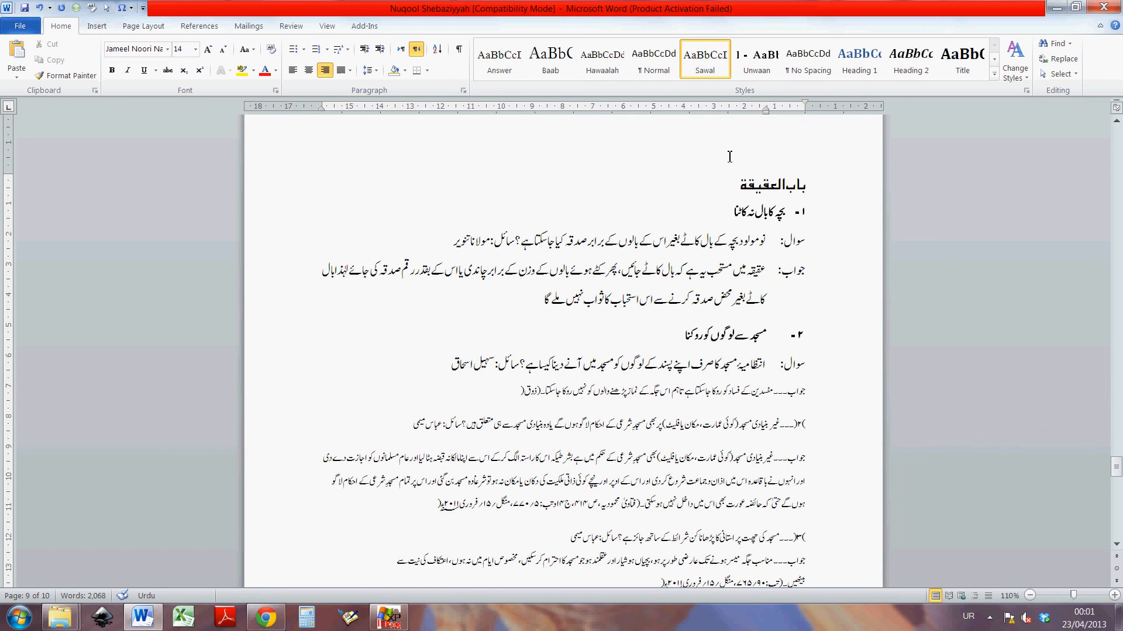
Replace the جواب and dashes opening the answer under the new title with the جواب: label copied from the sample answer
{"action": "left_click", "coordinate": [745, 371]}
{"action": "left_click", "coordinate": [797, 275]}
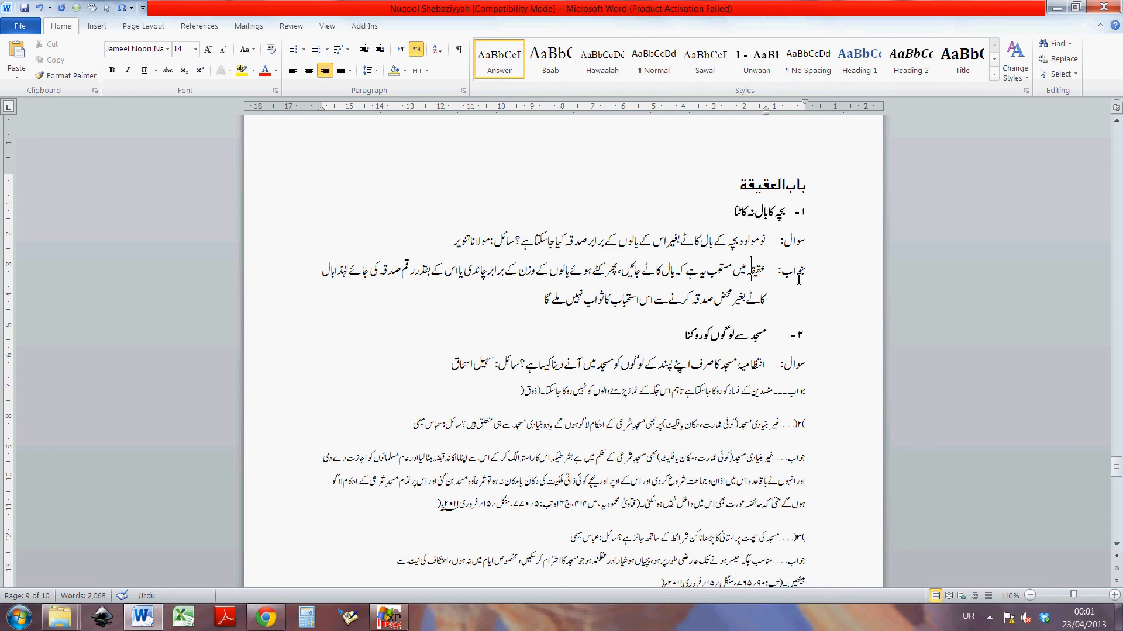
{"action": "mouse_move", "coordinate": [770, 275]}
{"action": "left_mouse_down"}
{"action": "mouse_move", "coordinate": [799, 275]}
{"action": "mouse_move", "coordinate": [784, 276]}
{"action": "left_mouse_up"}
{"action": "left_click", "coordinate": [799, 276]}
{"action": "left_click", "coordinate": [794, 275]}
{"action": "left_click", "coordinate": [800, 277]}
{"action": "key", "text": "ctrl+shift+Left"}
{"action": "key", "text": "ctrl+shift+Left"}
{"action": "key", "text": "ctrl+shift+Left"}
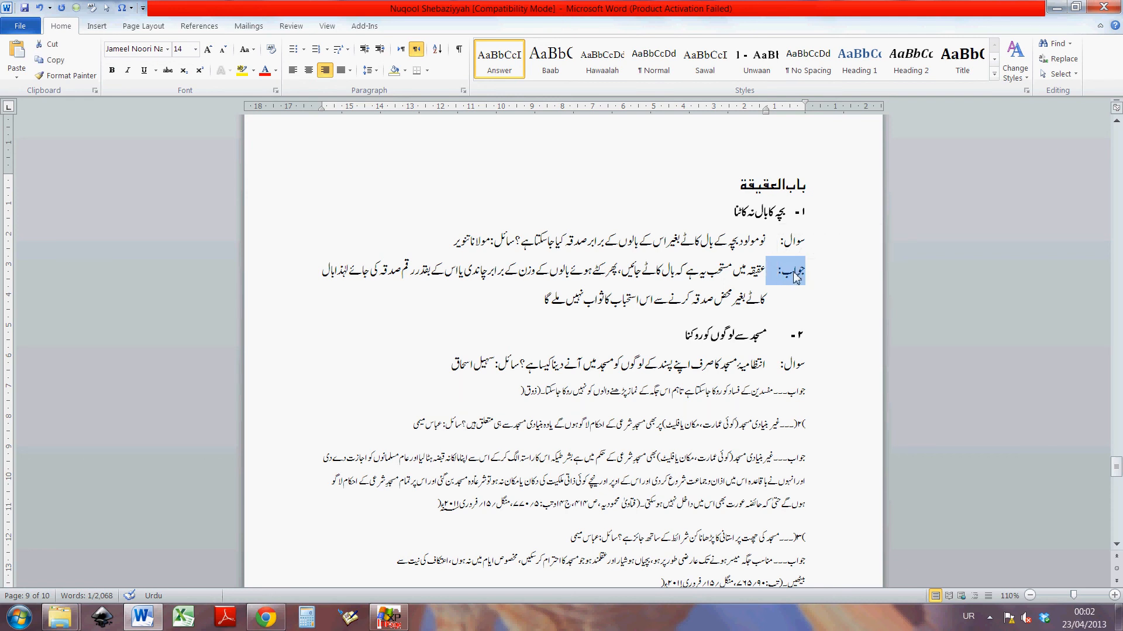
{"action": "left_click", "coordinate": [824, 401]}
{"action": "key", "text": "Home"}
{"action": "key", "text": "ctrl+v"}
{"action": "key", "text": "Delete"}
{"action": "key", "text": "Delete"}
{"action": "key", "text": "Delete"}
{"action": "key", "text": "Delete"}
{"action": "key", "text": "Delete"}
{"action": "key", "text": "Delete"}
{"action": "key", "text": "Delete"}
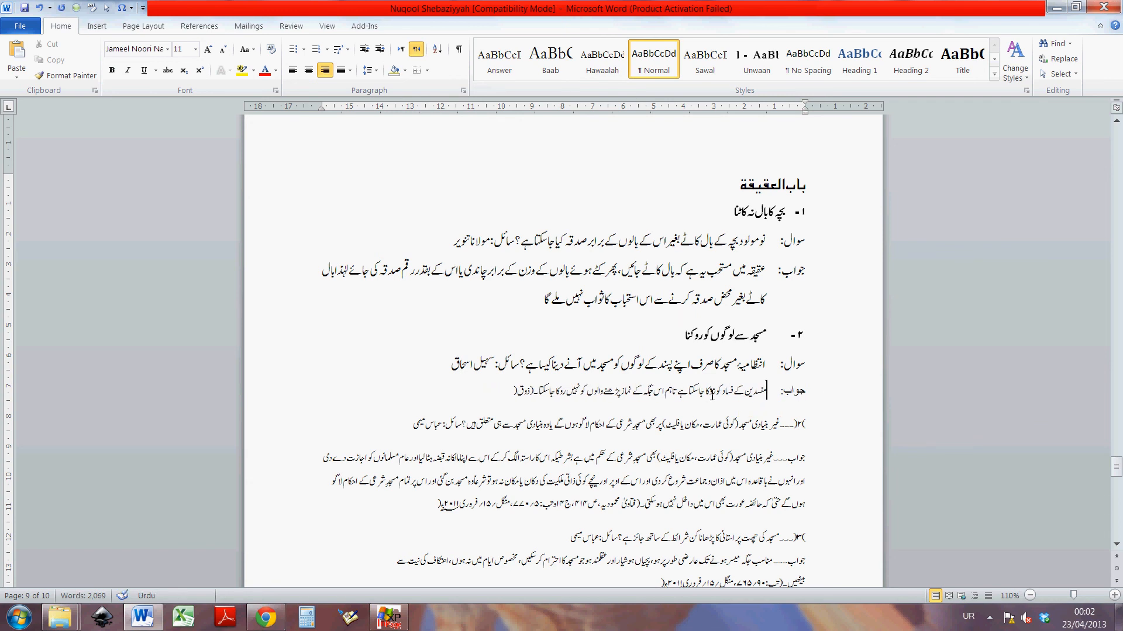
Apply the Answer style to the relabelled answer paragraph and check the entry against the sample above it
{"action": "left_click", "coordinate": [504, 72]}
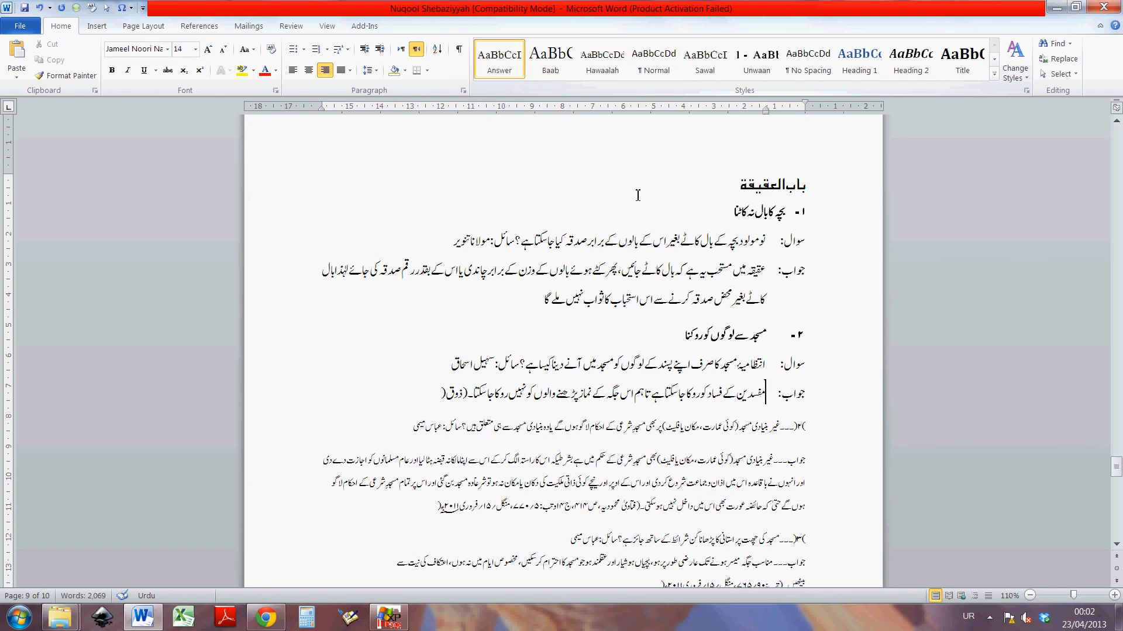
{"action": "key", "text": "Down"}
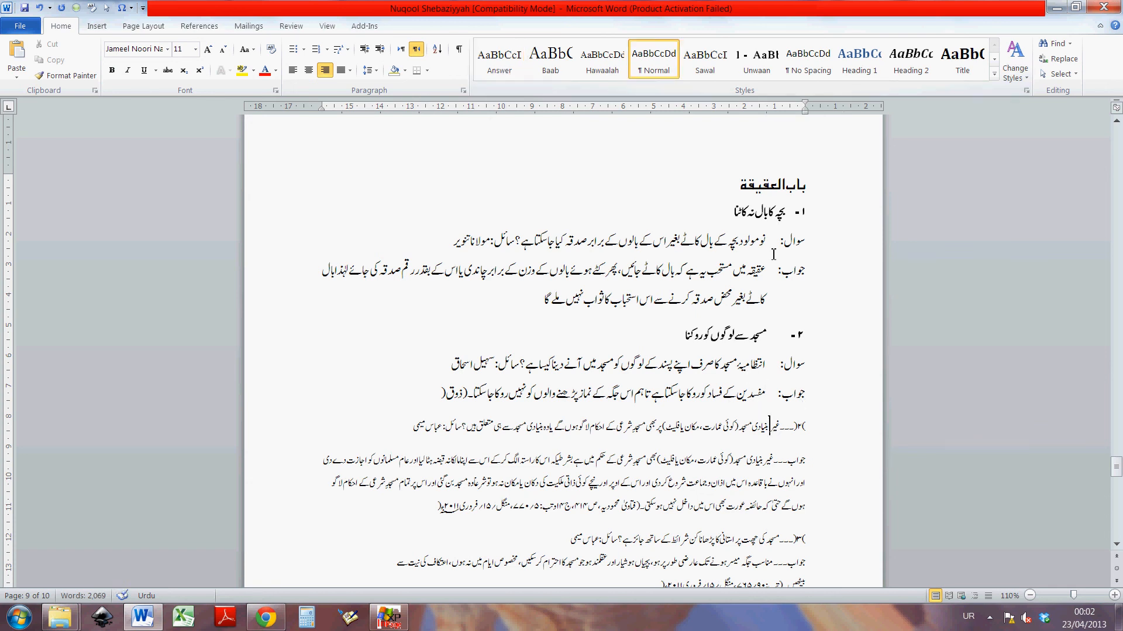
{"action": "left_click_drag", "start_coordinate": [439, 393], "coordinate": [793, 347]}
{"action": "left_click", "coordinate": [729, 273]}
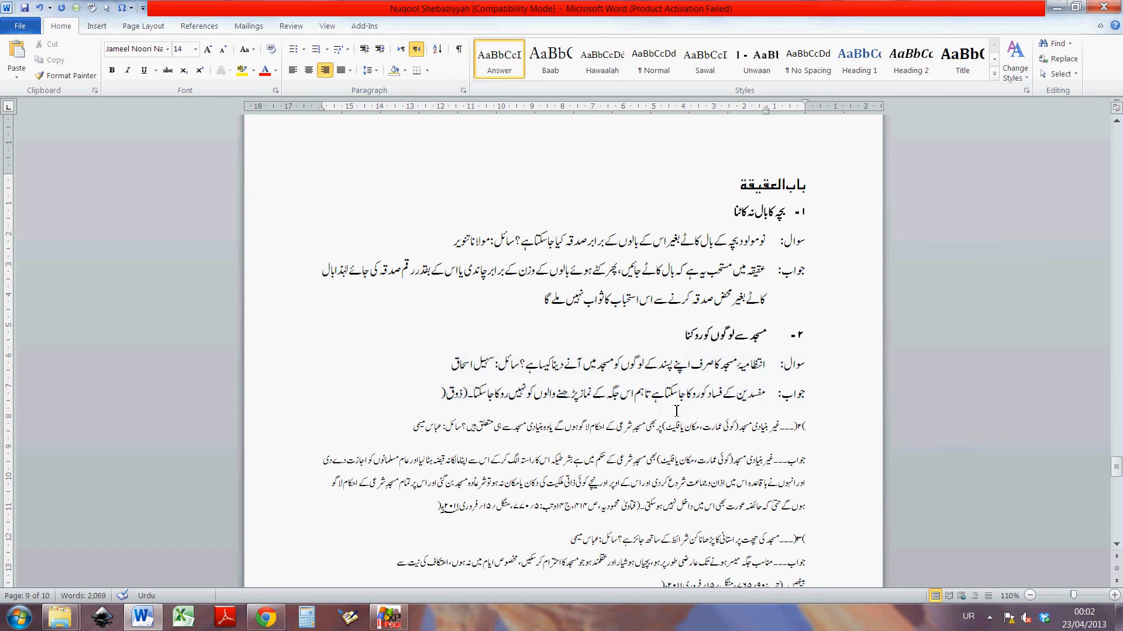
Correct the misplaced brackets around the reference ending the second answer so that it reads (ذوق)
{"action": "left_click", "coordinate": [474, 400]}
{"action": "key", "text": "Delete"}
{"action": "type", "text": "(ذوق)"}
{"action": "scroll", "coordinate": [593, 386], "scroll_direction": "down", "scroll_amount": 2}
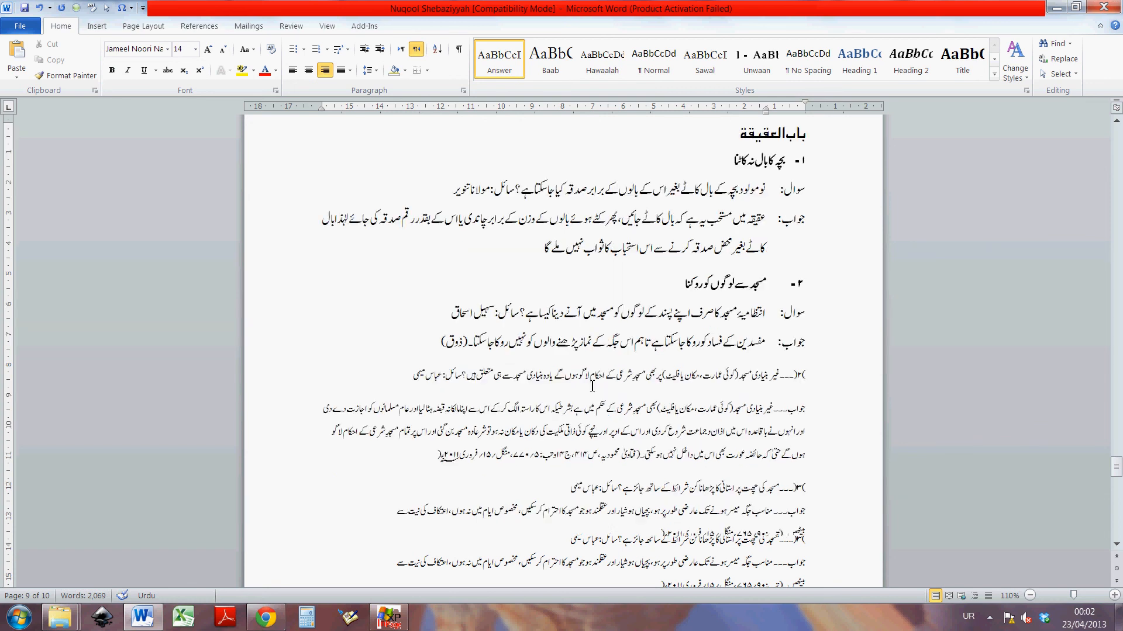
{"action": "left_click", "coordinate": [776, 374]}
{"action": "left_click", "coordinate": [790, 413]}
{"action": "left_click", "coordinate": [799, 456]}
{"action": "left_click", "coordinate": [797, 491]}
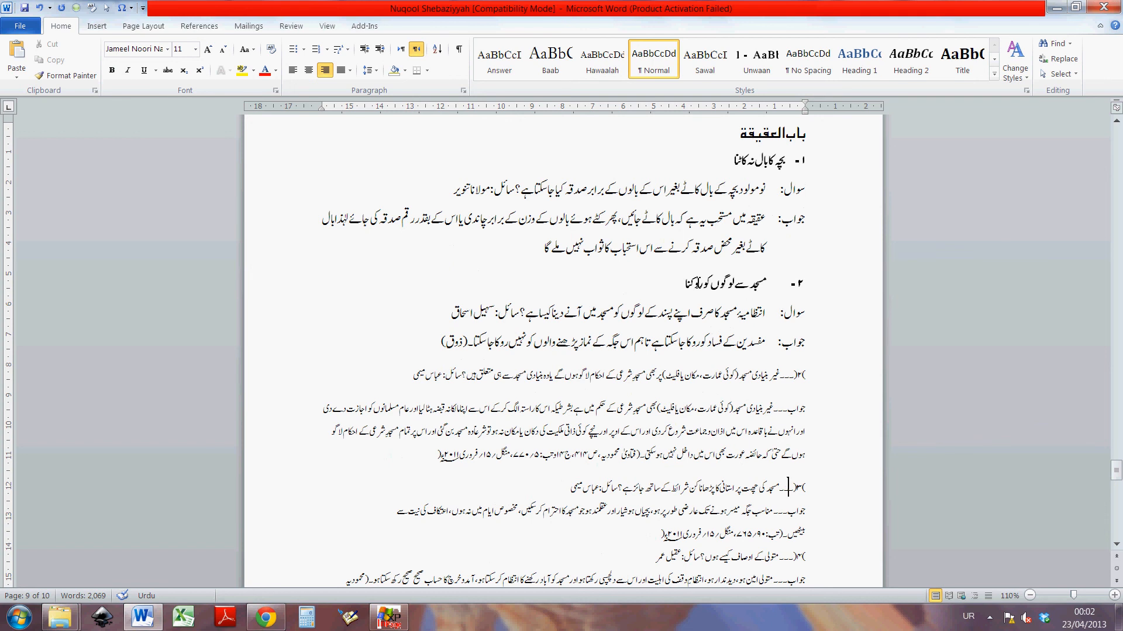
{"action": "scroll", "coordinate": [795, 397], "scroll_direction": "up", "scroll_amount": 2}
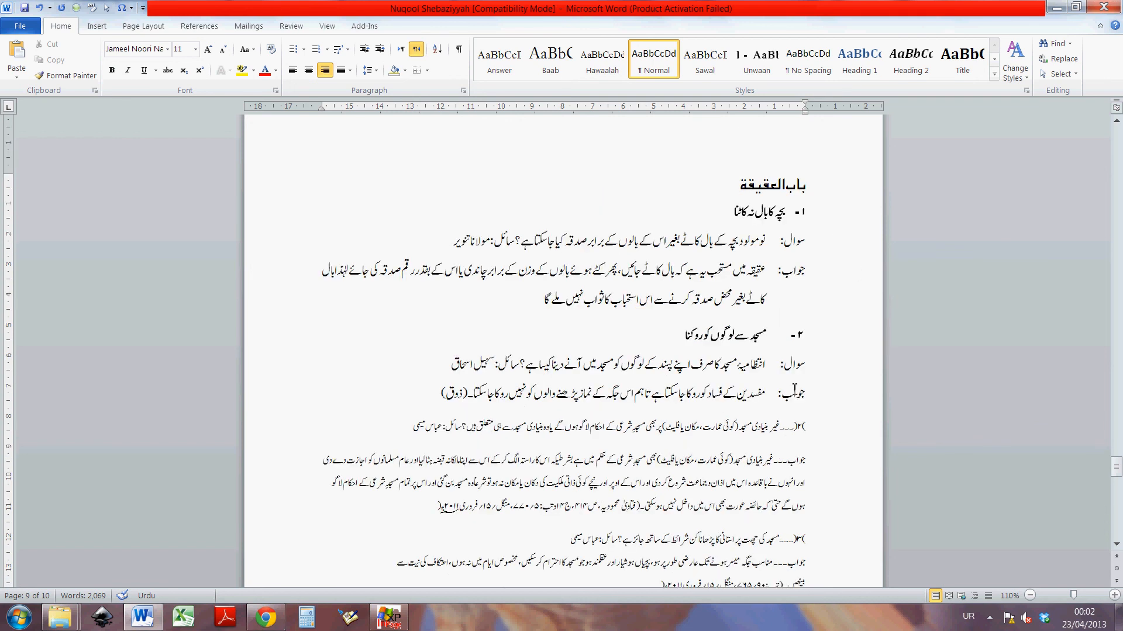